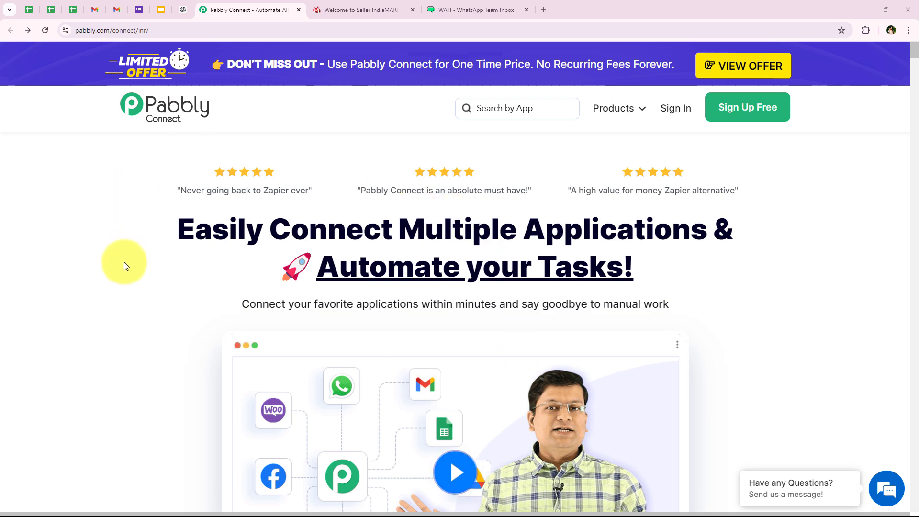
Check the IndiaMART seller dashboard, then return to the Pabbly Connect page and sign in to Pabbly.
click(373, 5)
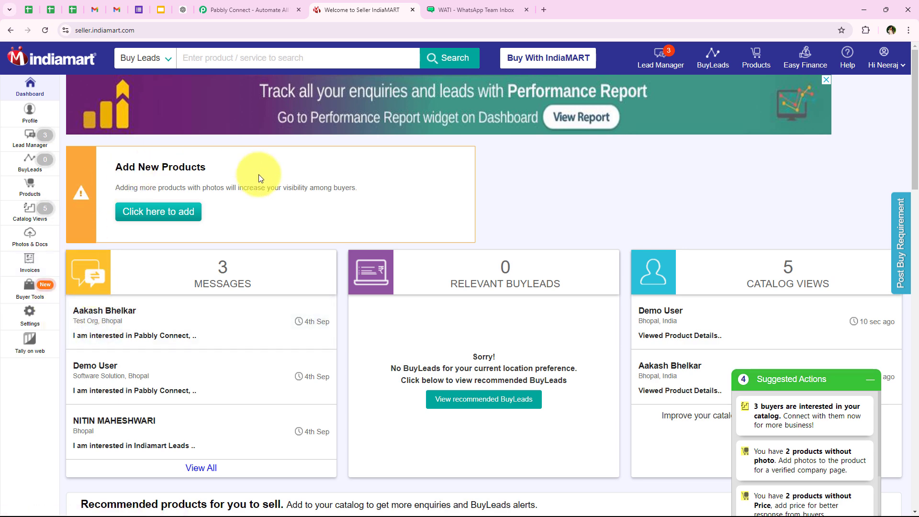
click(228, 9)
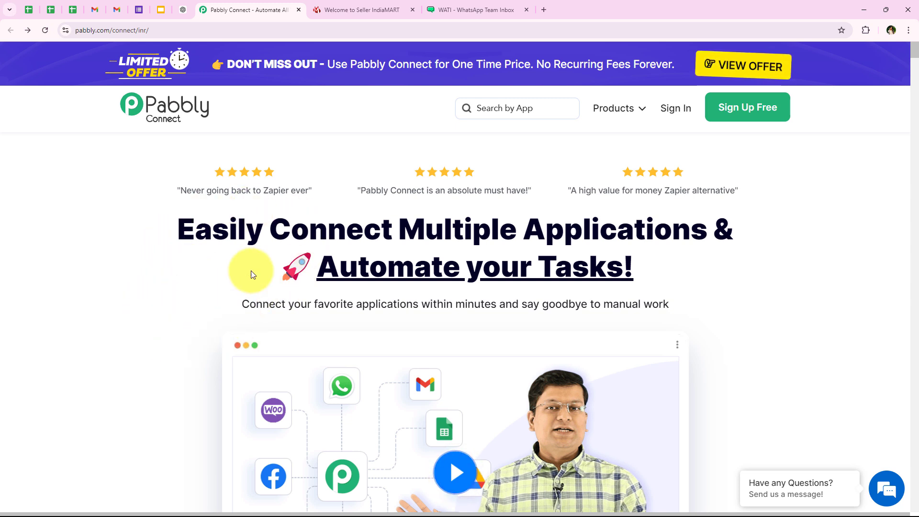
click(194, 29)
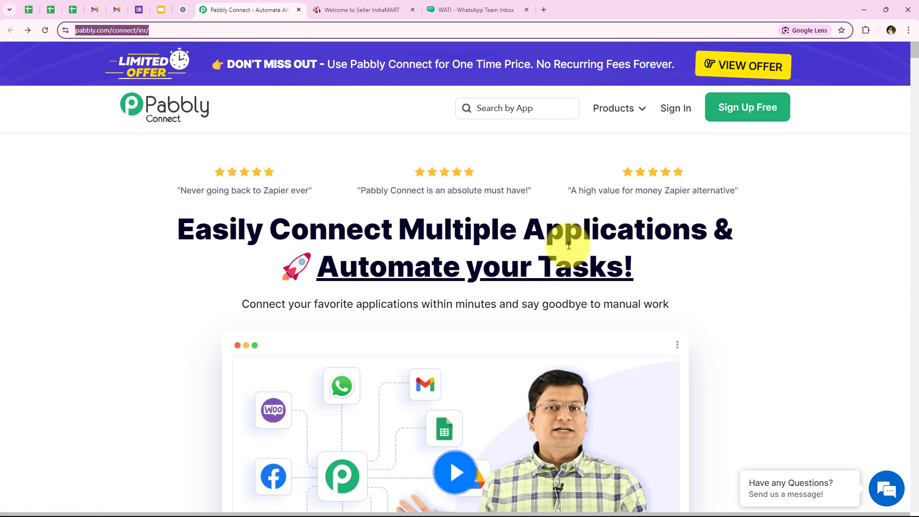
click(672, 110)
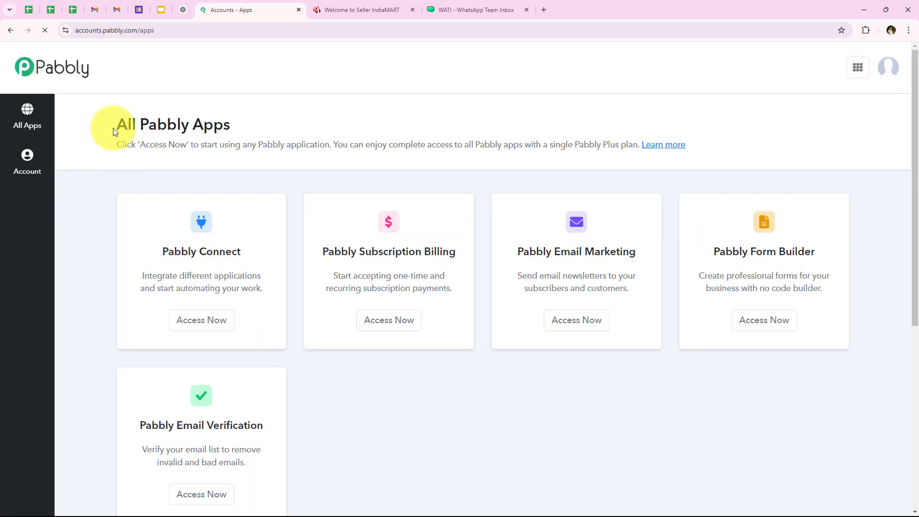
Choose Access Now under Pabbly Connect to reach its dashboard with 10000 tasks and no workflows.
drag(113, 126, 228, 125)
click(238, 125)
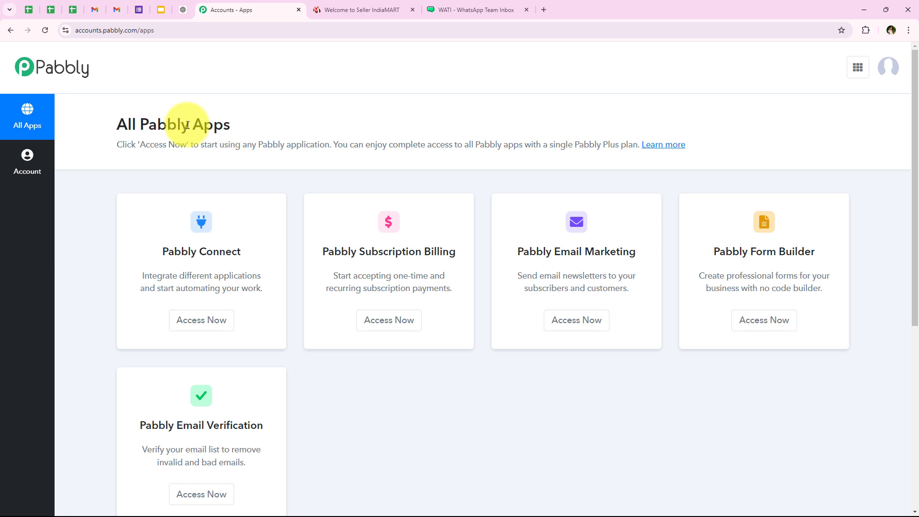
scroll(283, 282, down, 1)
scroll(306, 365, up, 1)
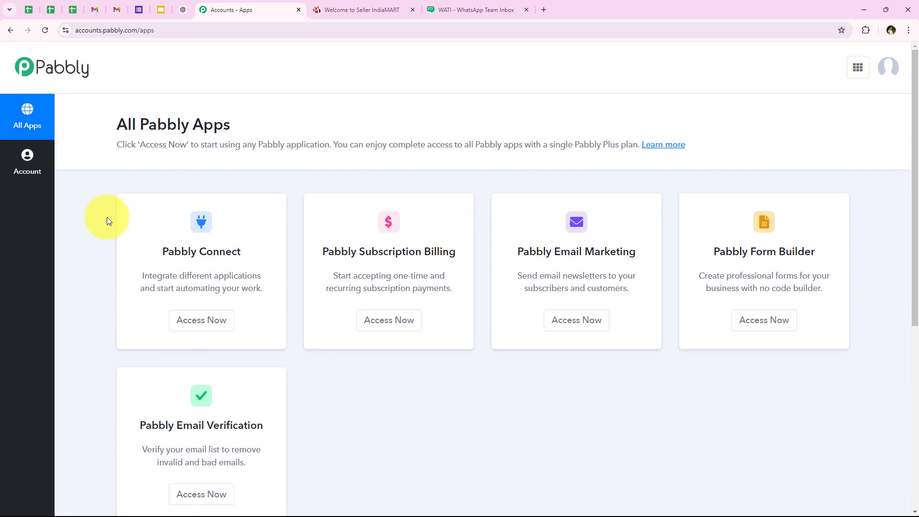
triple_click(163, 253)
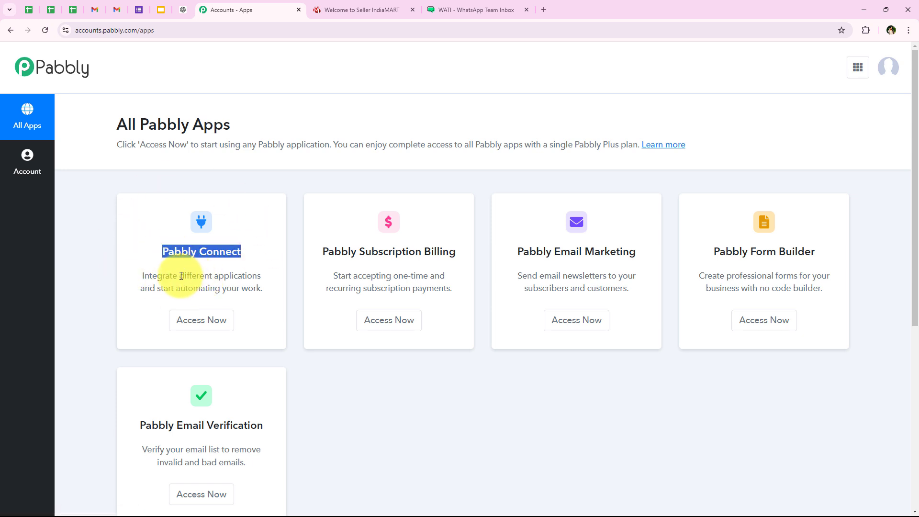
drag(181, 276, 276, 274)
click(246, 250)
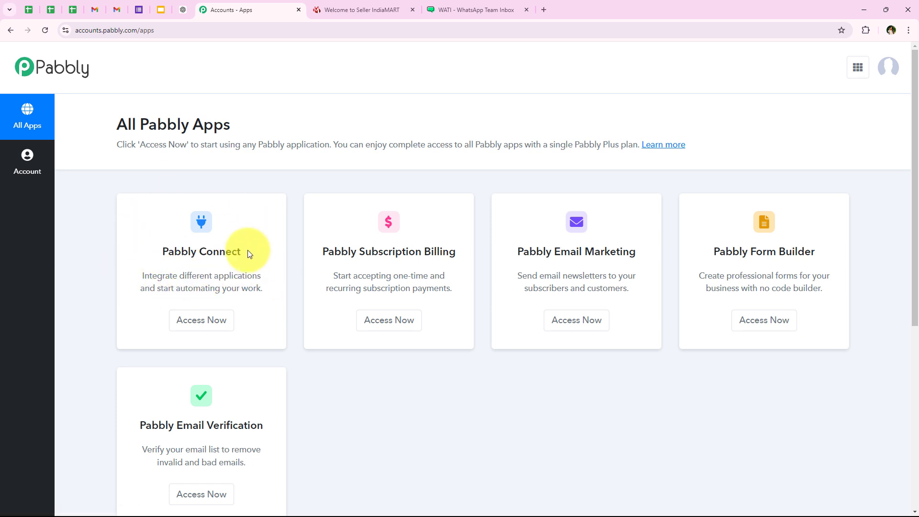
click(179, 330)
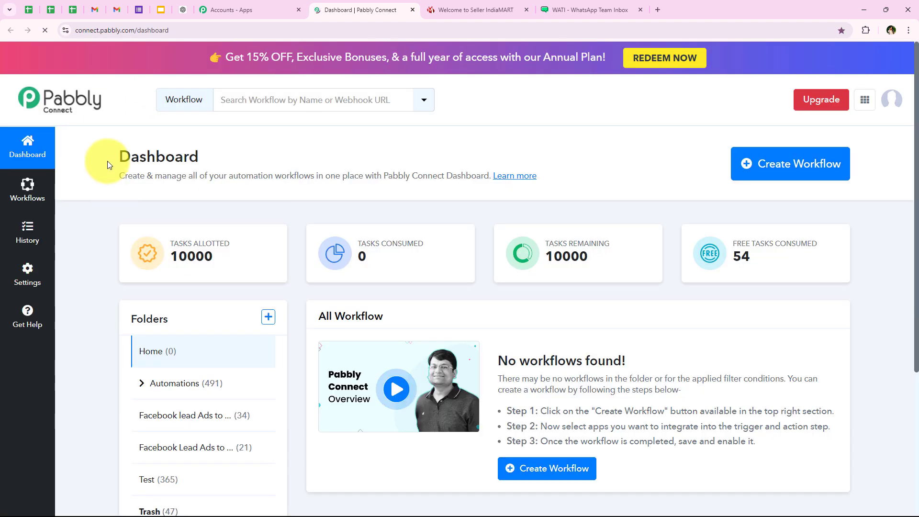
drag(107, 161, 238, 156)
click(239, 155)
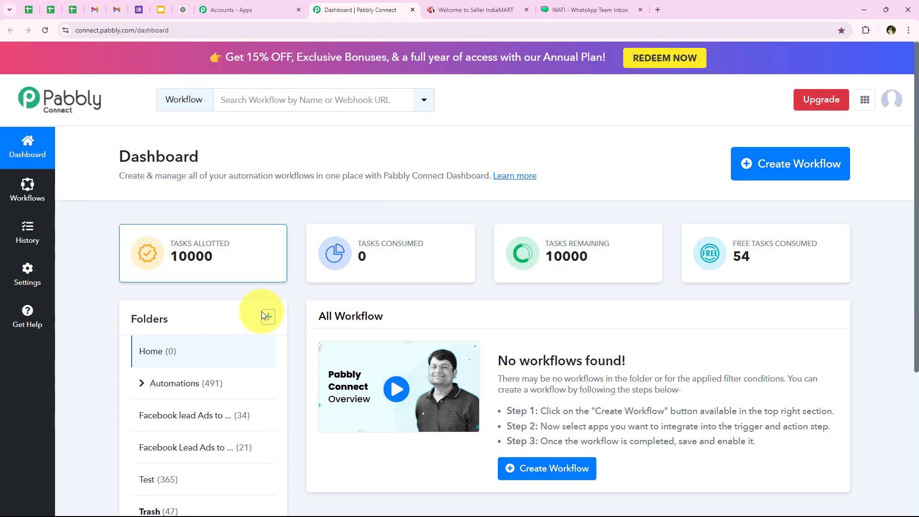
Create the workflow 'Send Automated WhatsApp Messages for Website Development…' in the Automations folder.
click(763, 166)
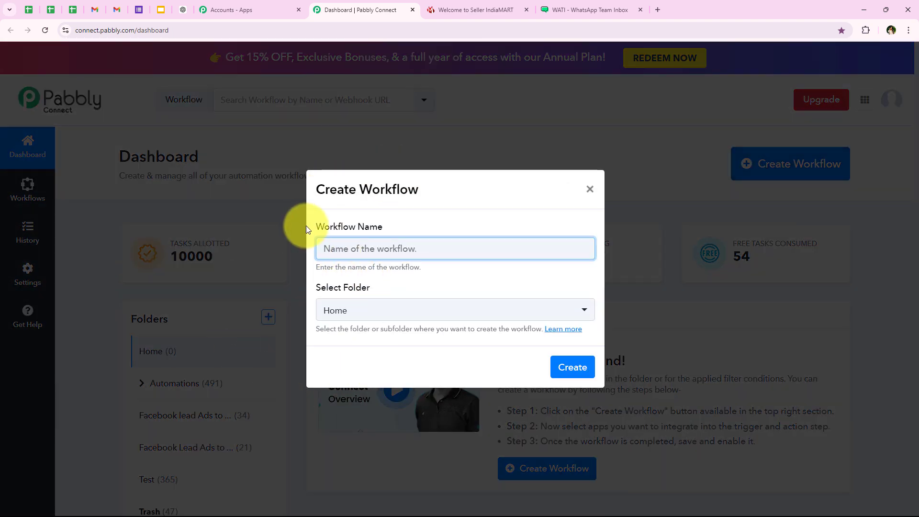
triple_click(463, 223)
drag(316, 290, 410, 284)
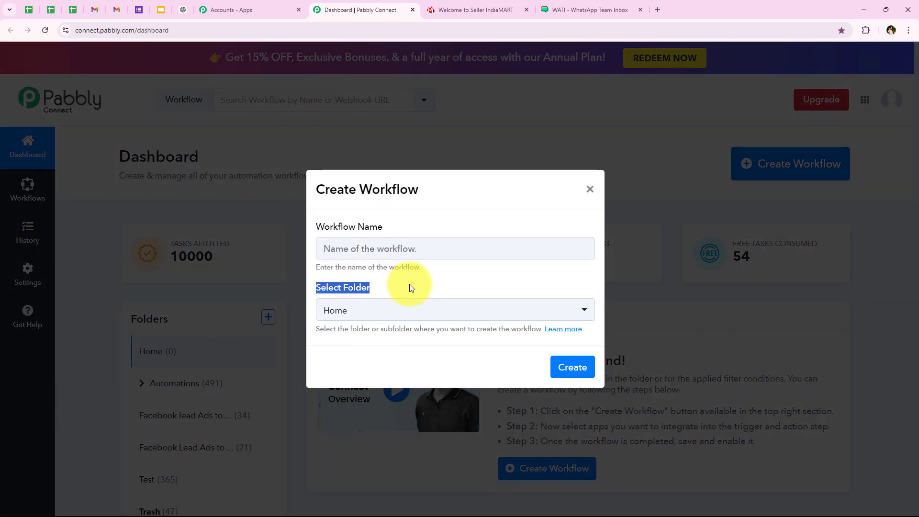
click(398, 289)
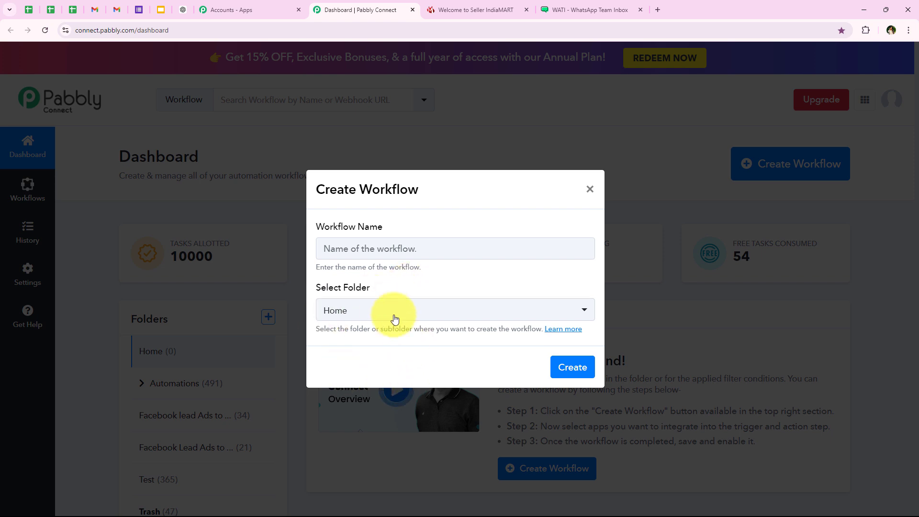
click(379, 312)
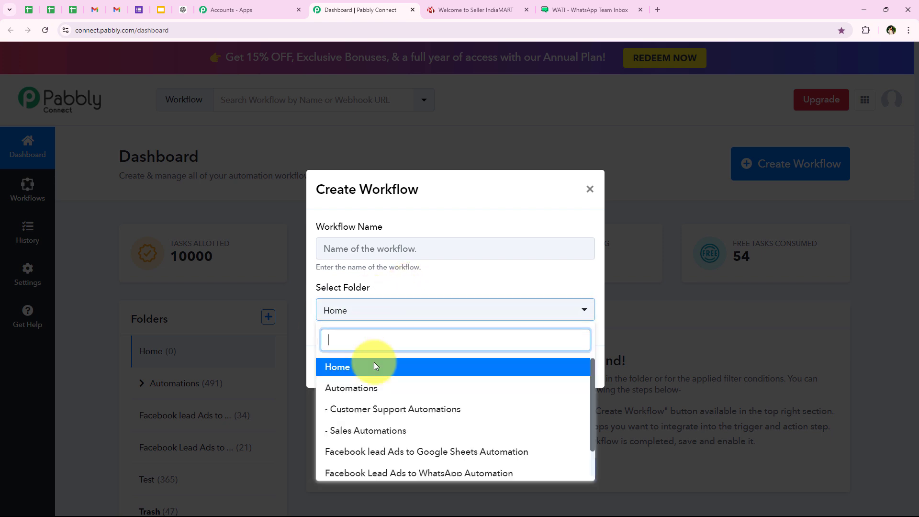
click(451, 389)
click(367, 240)
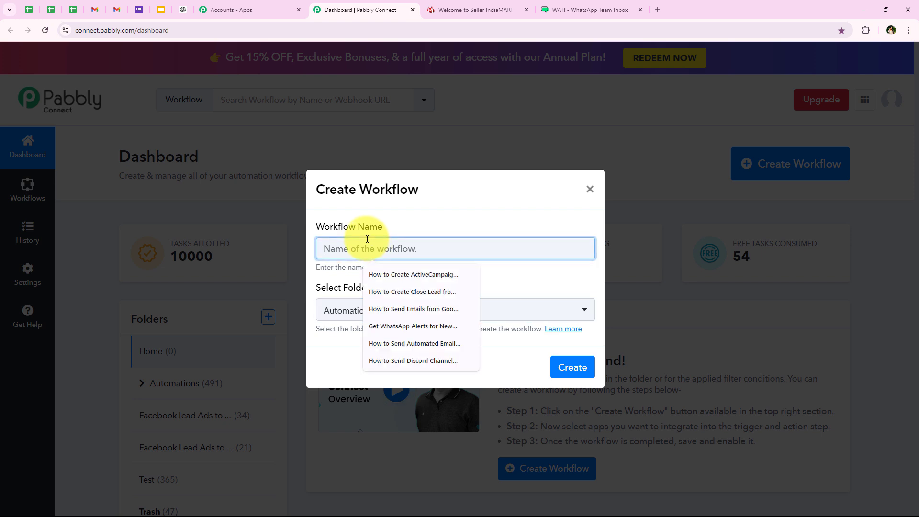
key(ctrl+v)
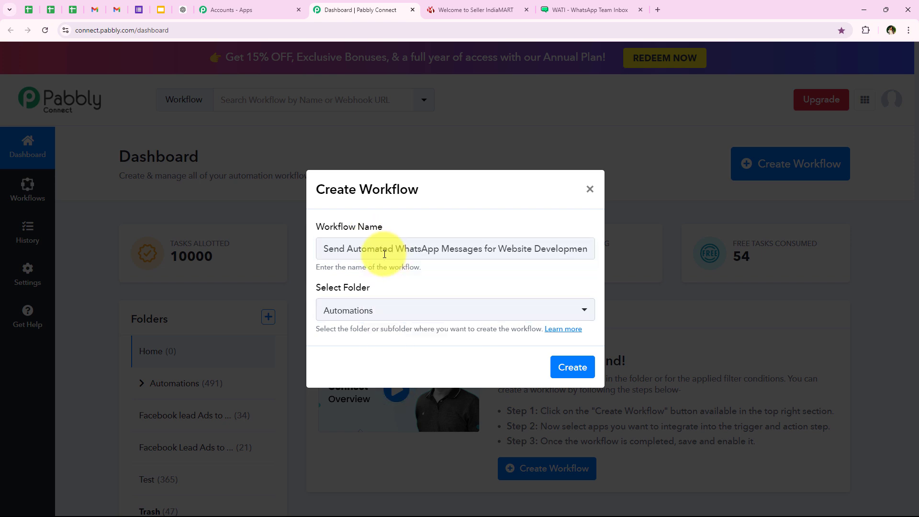
drag(395, 249, 585, 242)
click(577, 376)
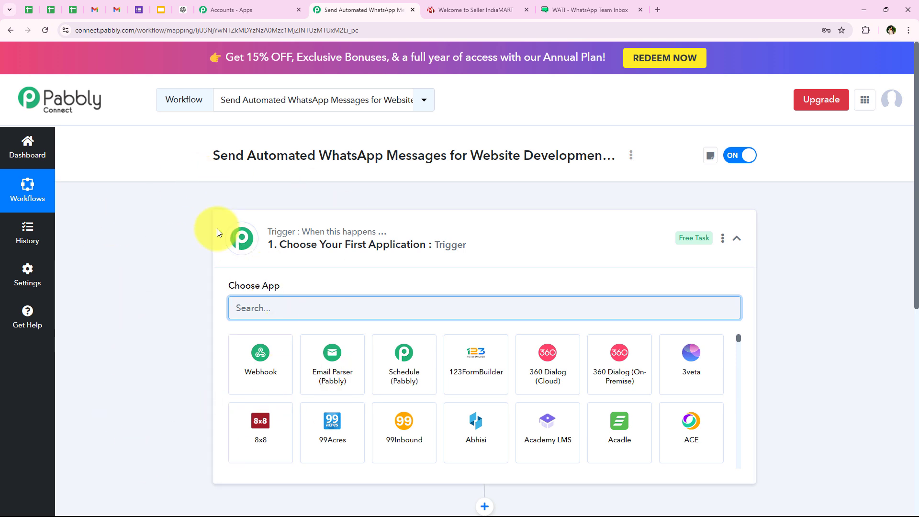
Search 'IndiaM' in the trigger's app list and pick IndiaMART as the trigger app.
click(294, 245)
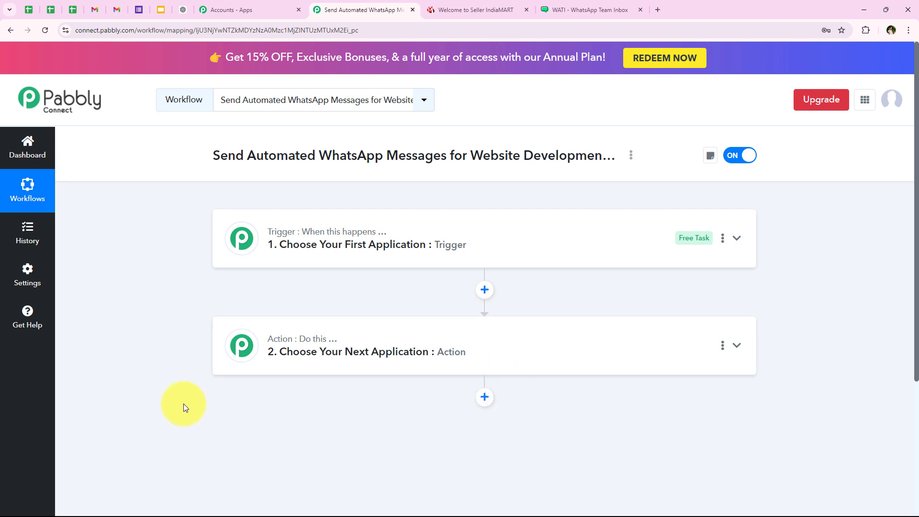
click(297, 232)
click(268, 301)
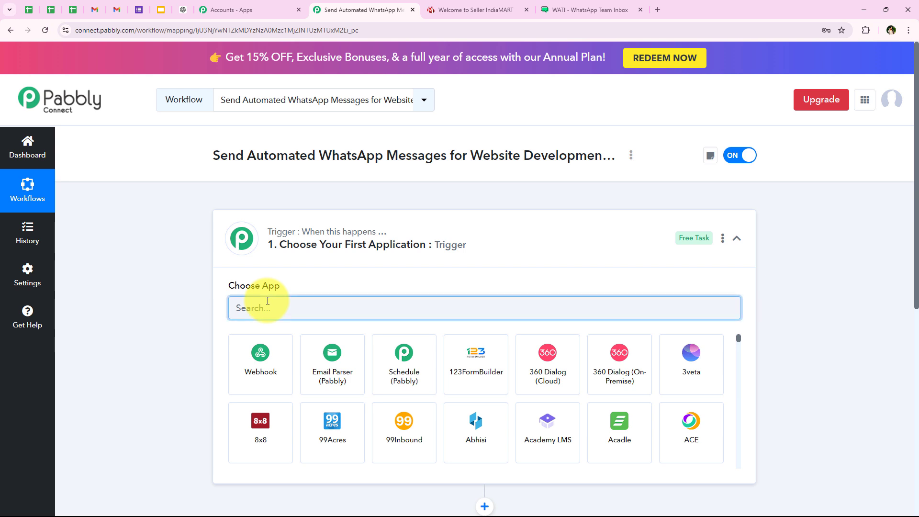
text(India)
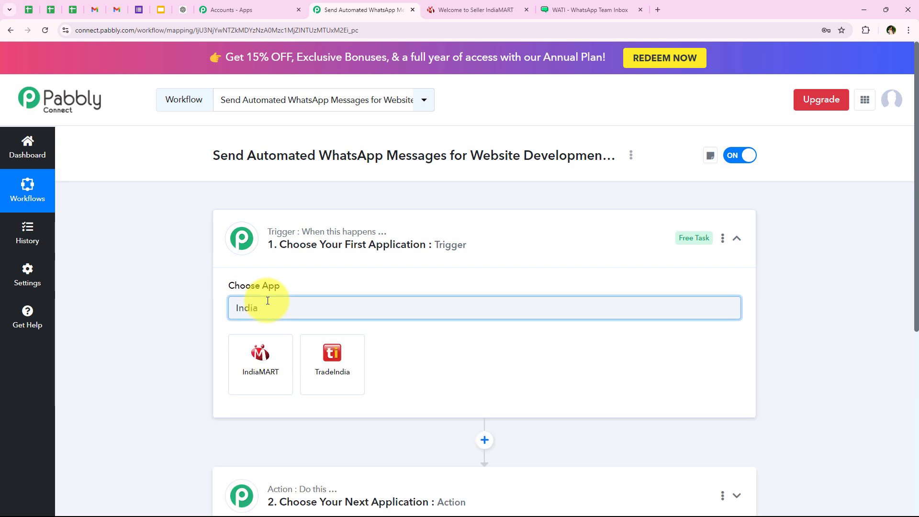
text(MART)
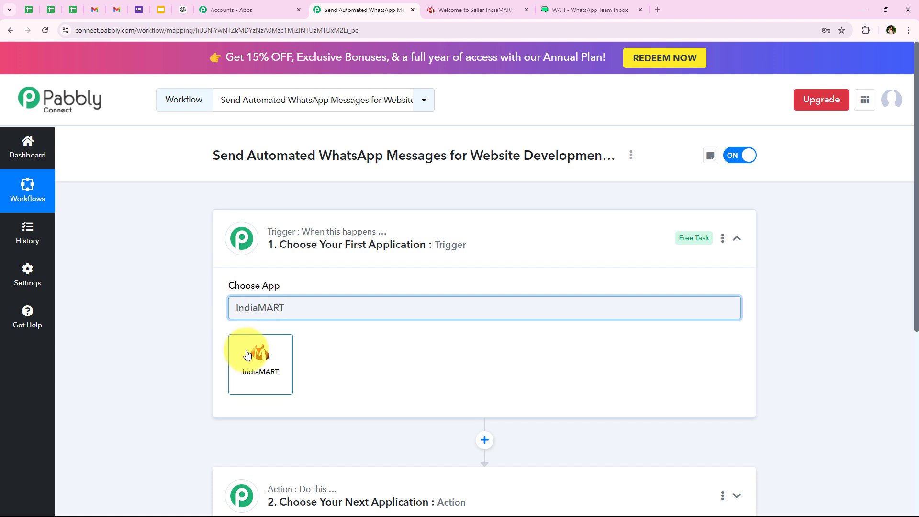
click(255, 352)
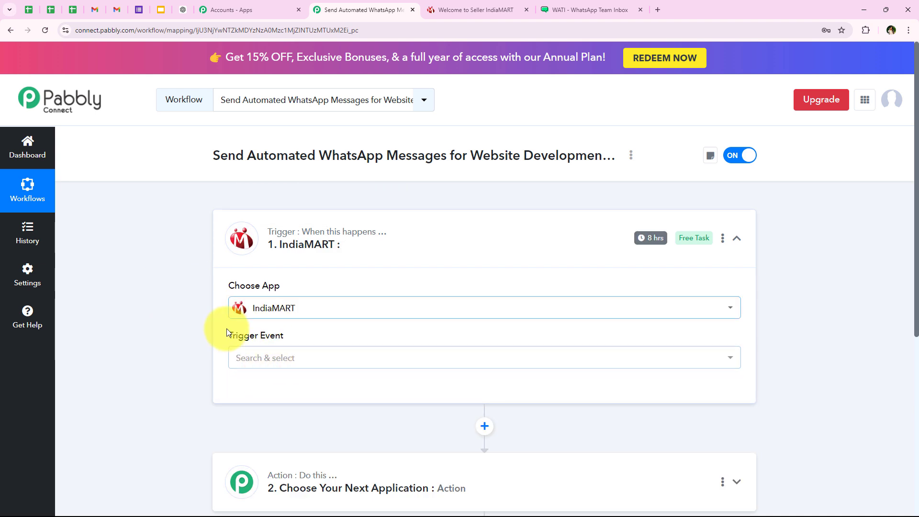
Set the IndiaMART trigger event to New Leads.
drag(228, 335, 345, 326)
mouse_move(278, 338)
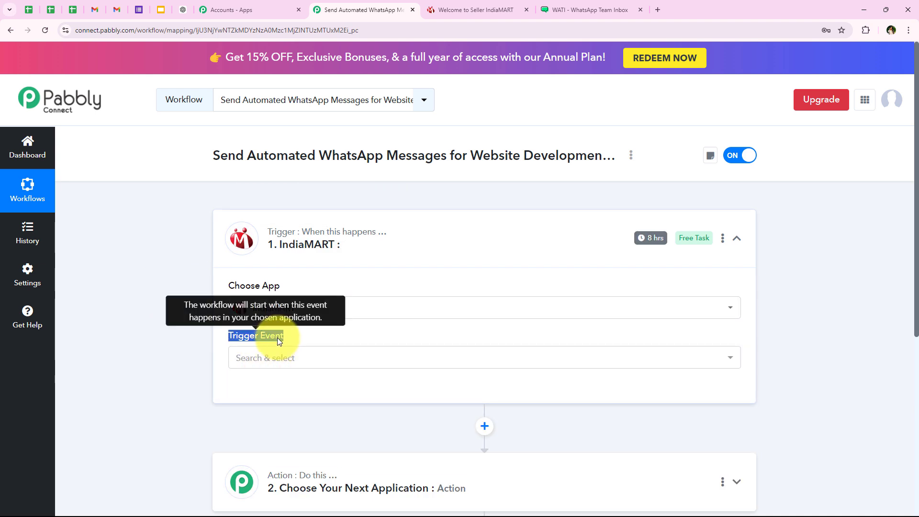
click(213, 369)
click(233, 367)
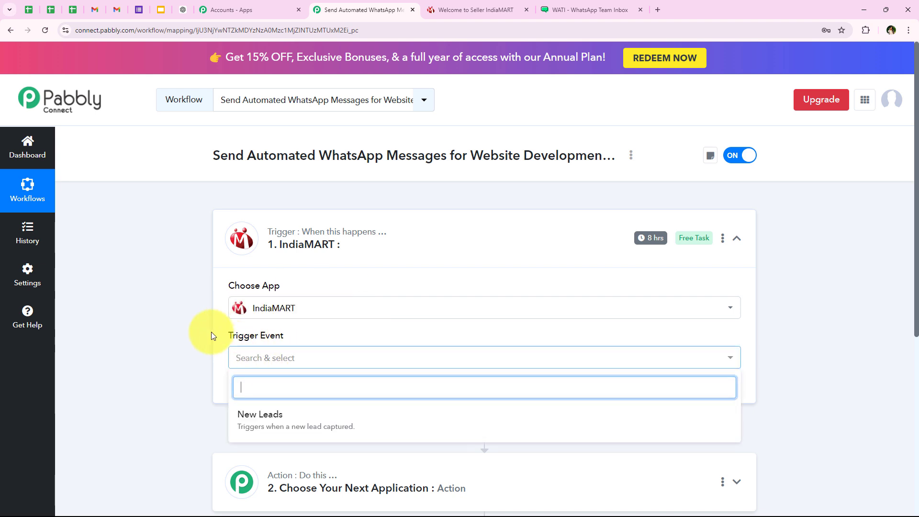
scroll(202, 359, down, 1)
click(246, 380)
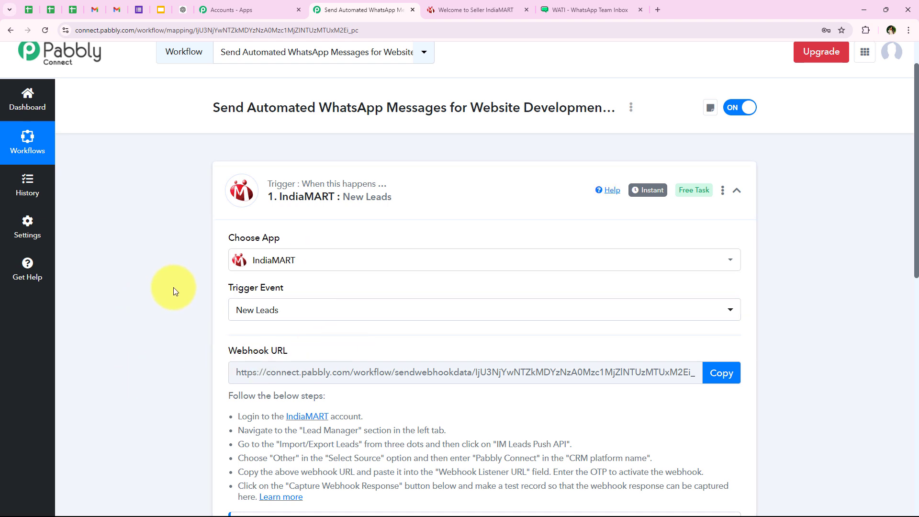
Copy the generated webhook URL and review the six webhook setup steps before going to IndiaMART.
scroll(174, 287, down, 3)
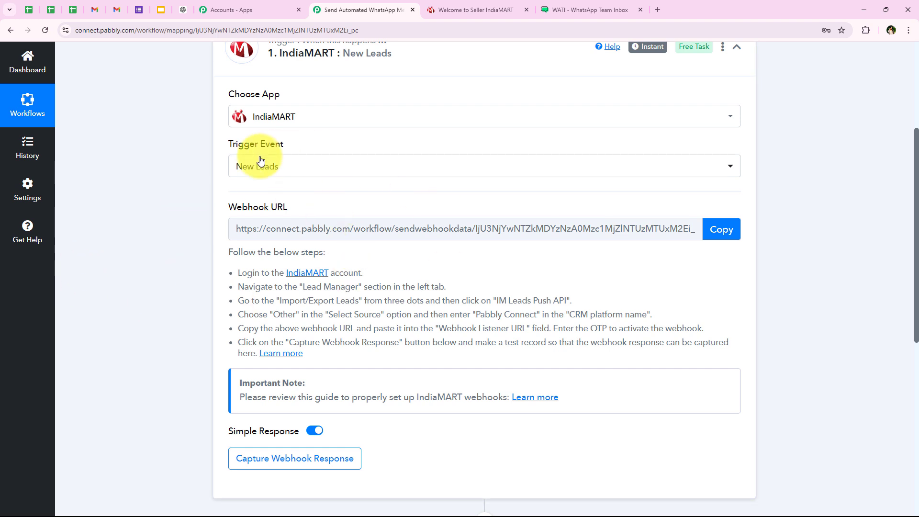
click(736, 229)
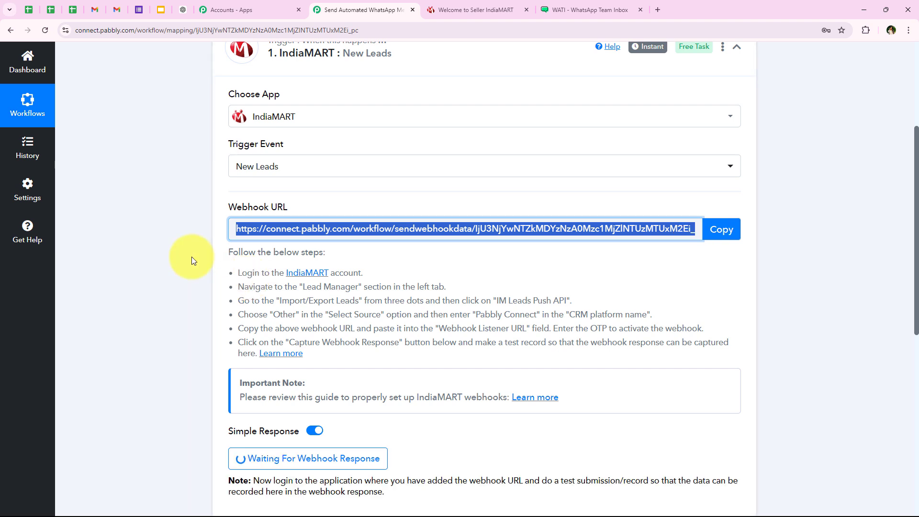
scroll(201, 201, up, 1)
scroll(153, 268, down, 1)
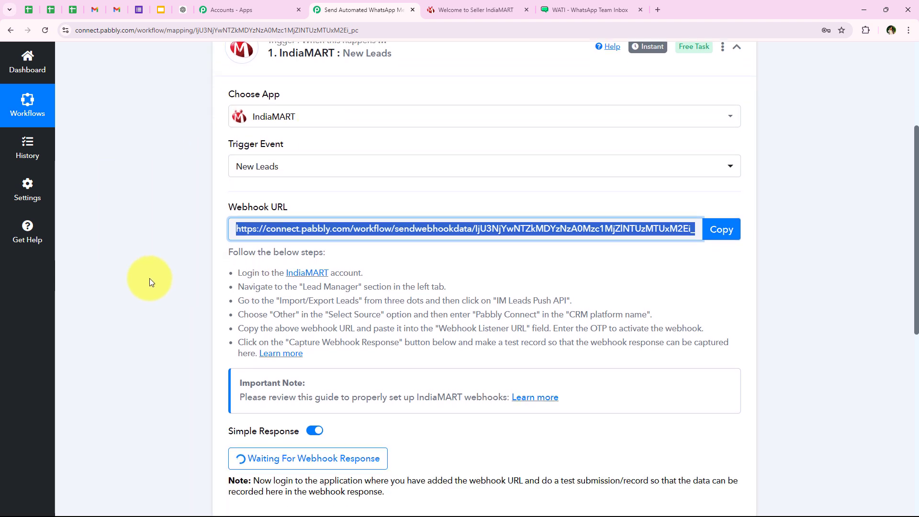
click(247, 325)
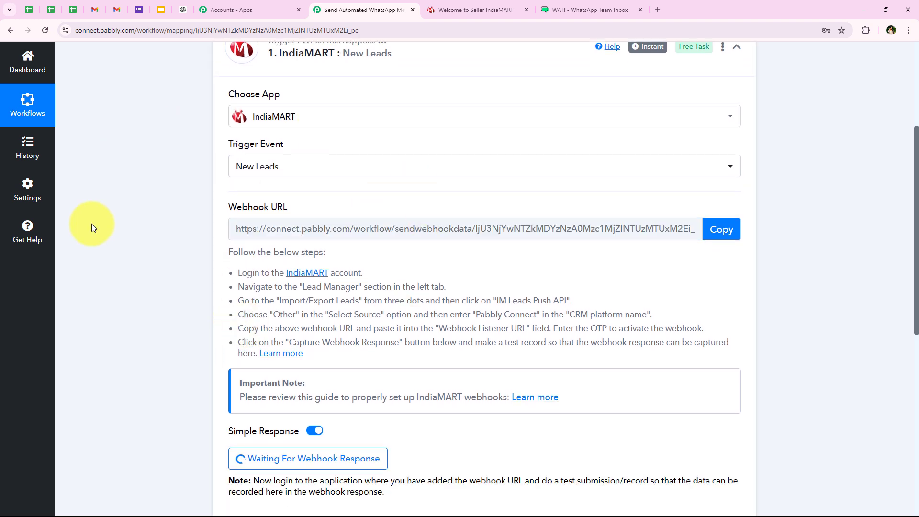
drag(238, 273, 323, 363)
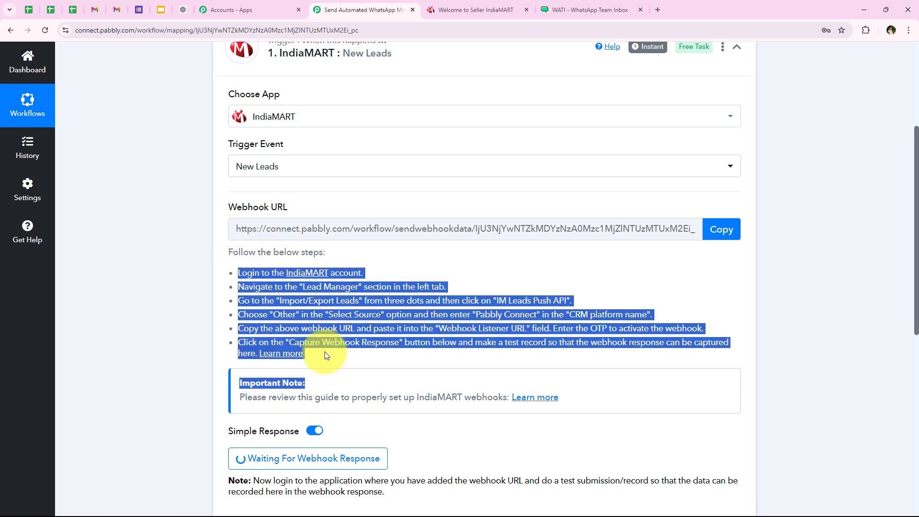
click(244, 271)
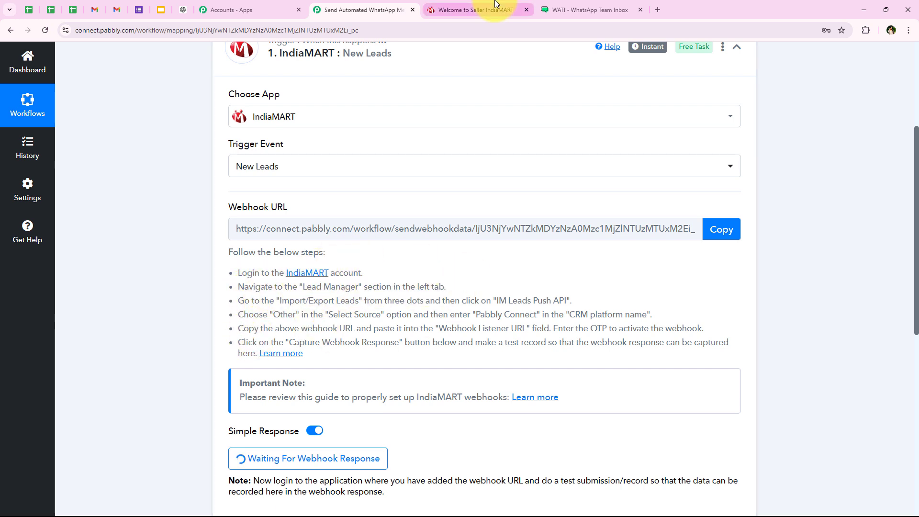
click(474, 10)
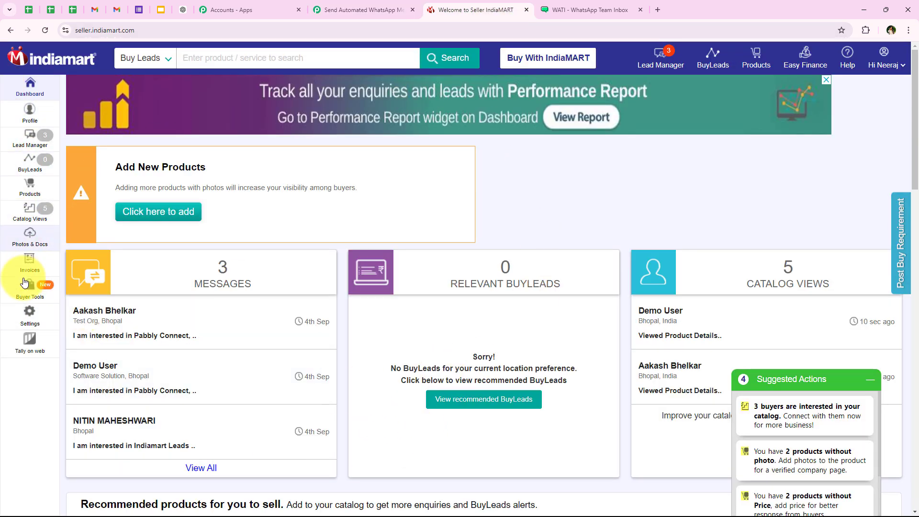
Go to Push API under Lead Manager's Import / Export Leads menu.
click(30, 138)
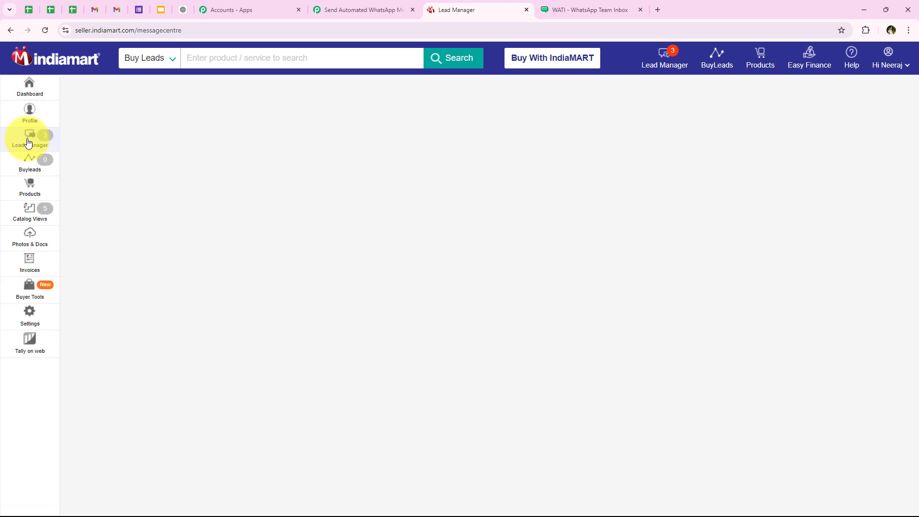
click(77, 95)
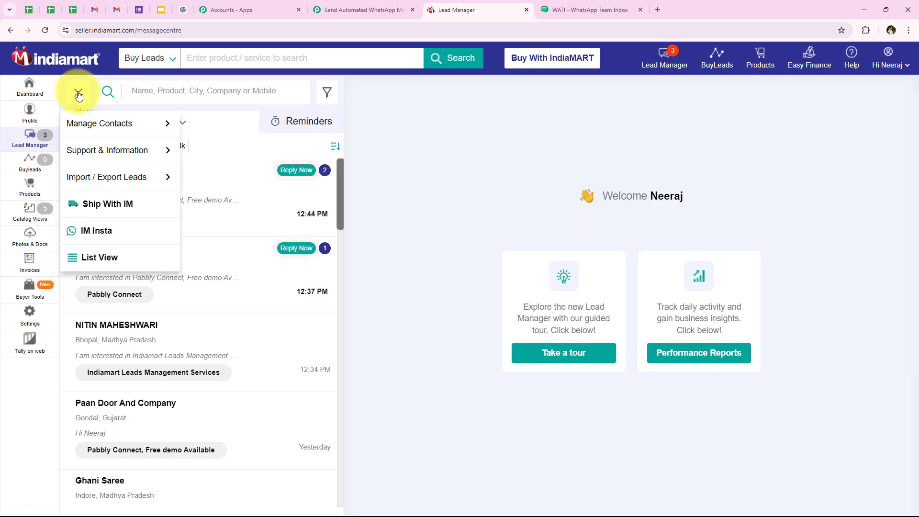
mouse_move(83, 179)
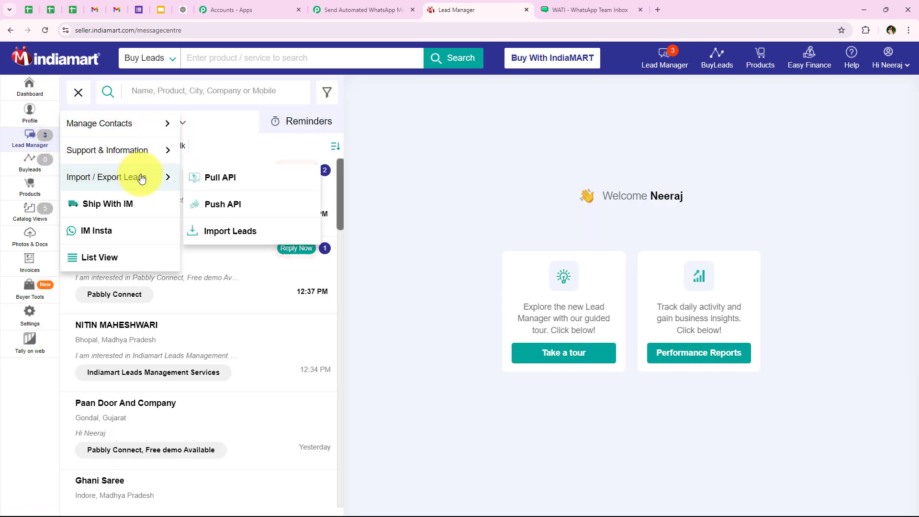
click(204, 204)
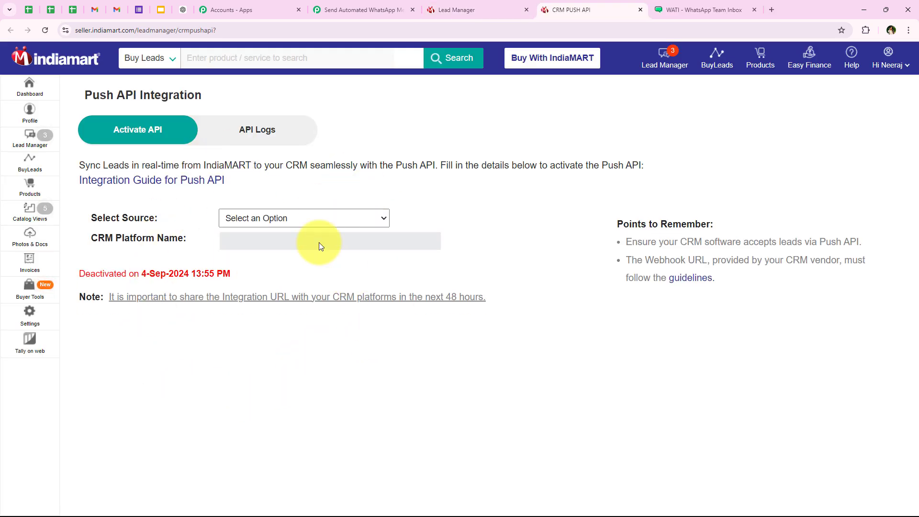
Select Other as the Push API source, checking the Pabbly setup instructions.
drag(90, 216, 111, 218)
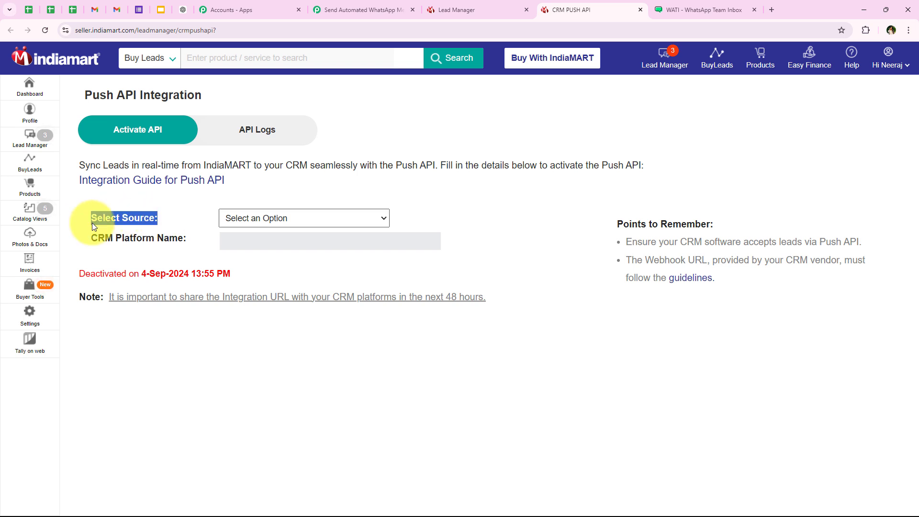
click(235, 218)
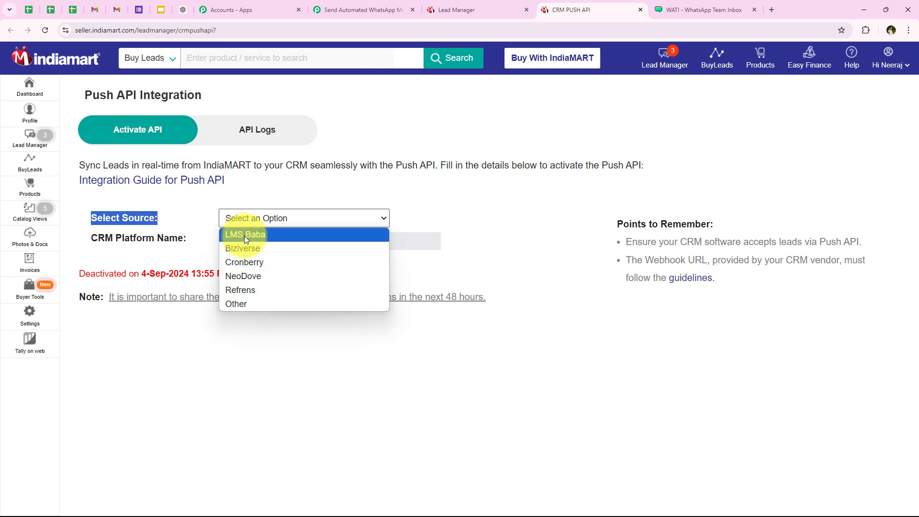
click(258, 303)
drag(425, 207, 522, 211)
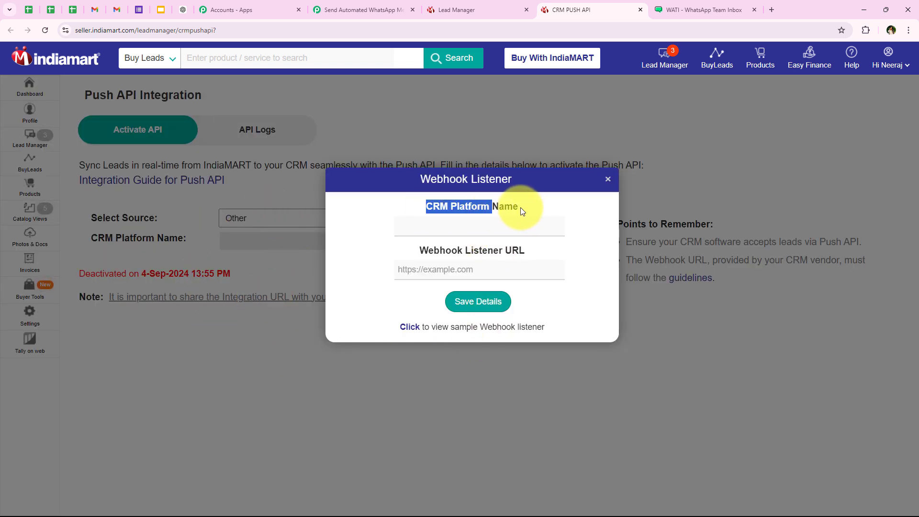
drag(416, 252, 527, 250)
click(431, 270)
click(364, 10)
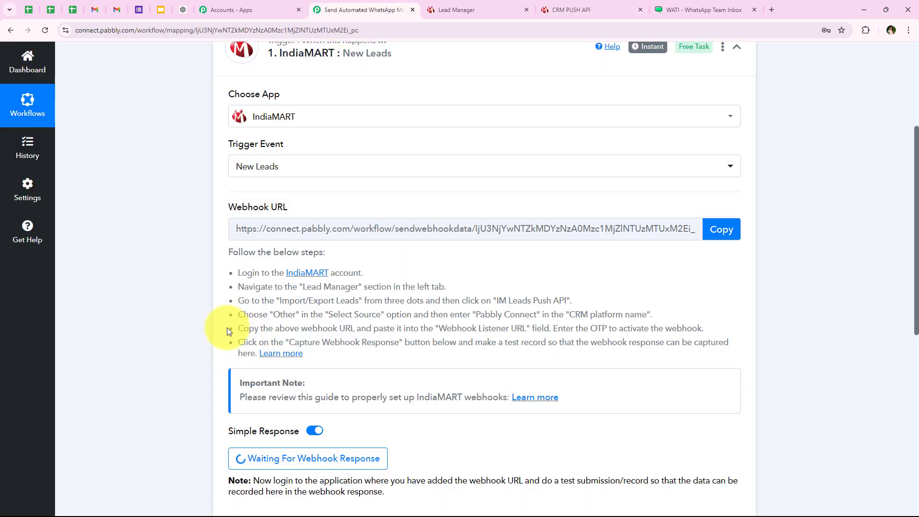
drag(238, 316, 377, 315)
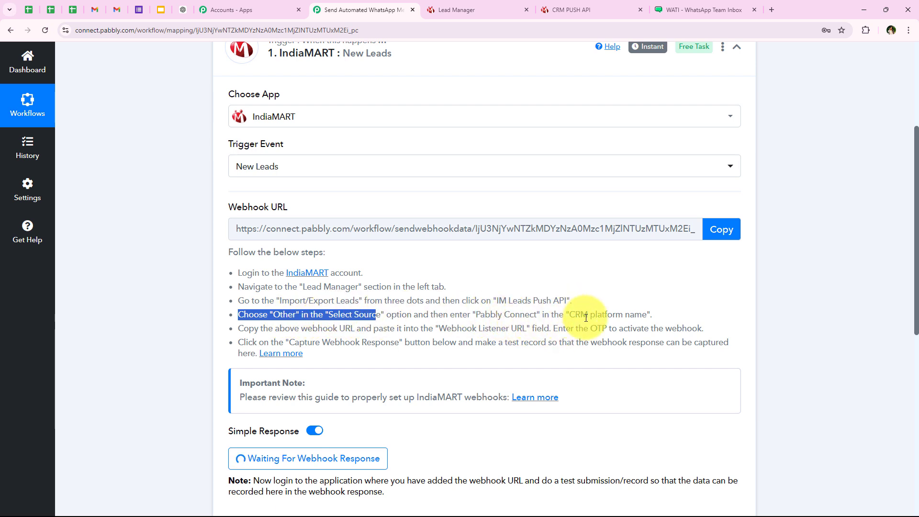
click(579, 6)
Enter Pabbly Connect as CRM platform name, paste the webhook listener URL, and save the details.
click(463, 220)
click(468, 253)
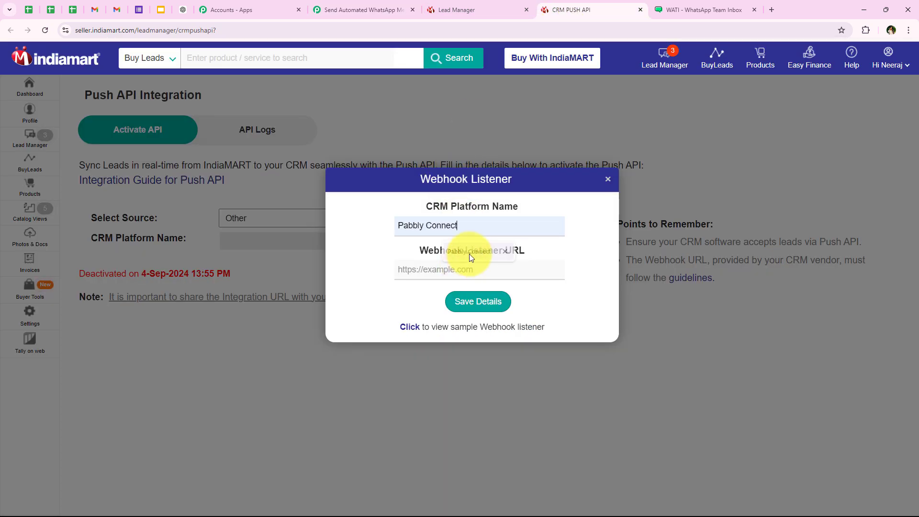
click(455, 267)
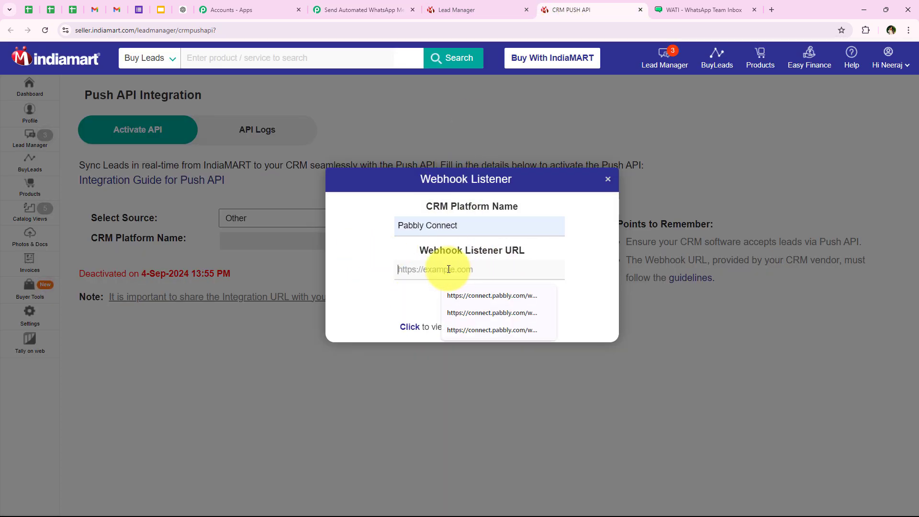
right_click(449, 270)
click(466, 363)
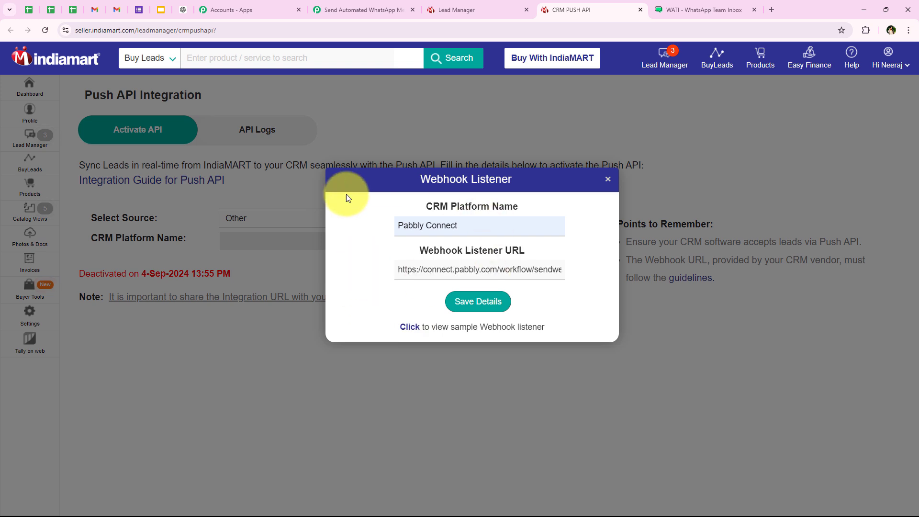
click(461, 311)
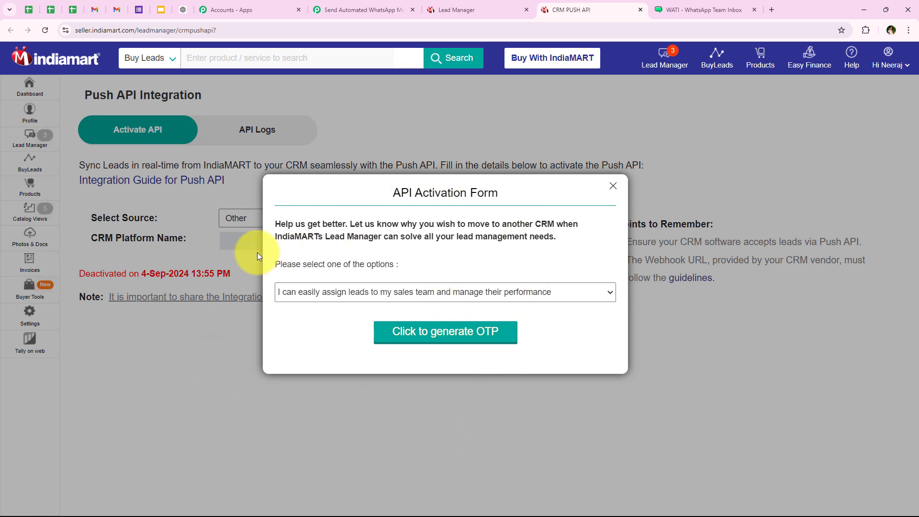
Choose saving leads permanently as the reason, then generate and submit the OTP to activate the integration.
drag(279, 266, 424, 265)
click(413, 292)
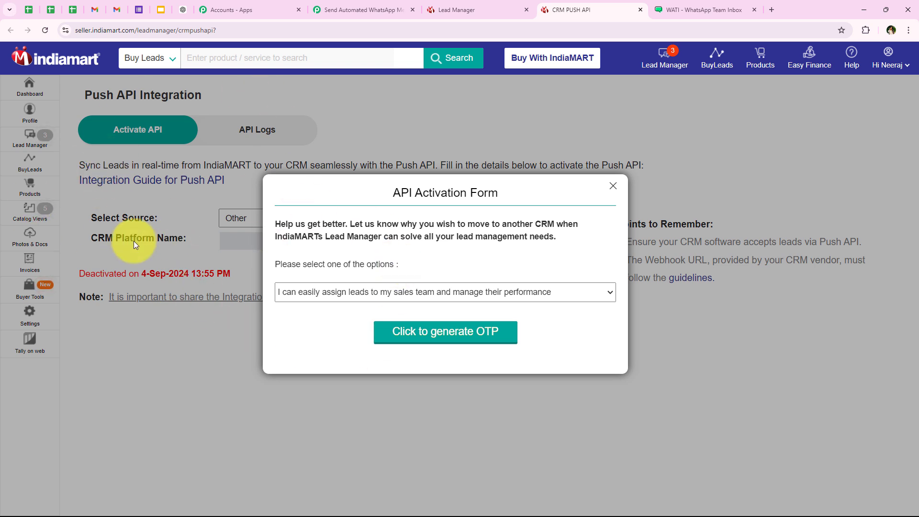
click(361, 297)
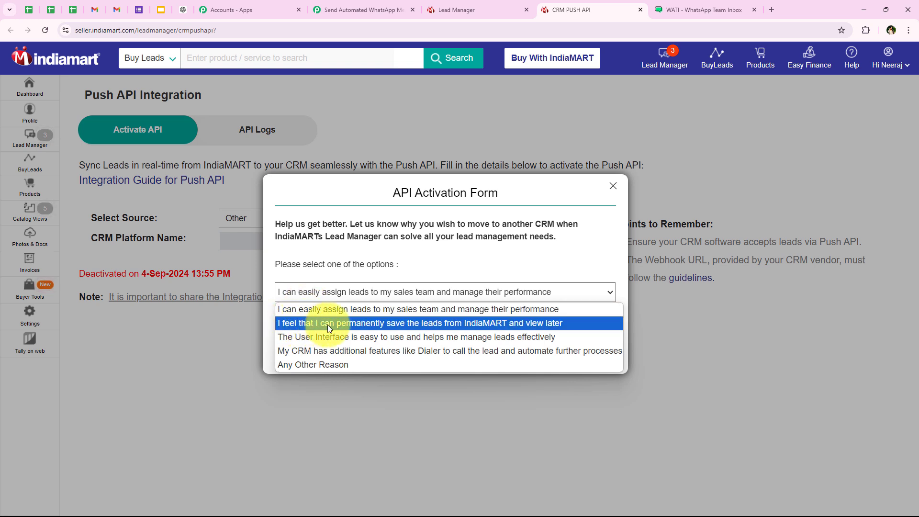
click(404, 324)
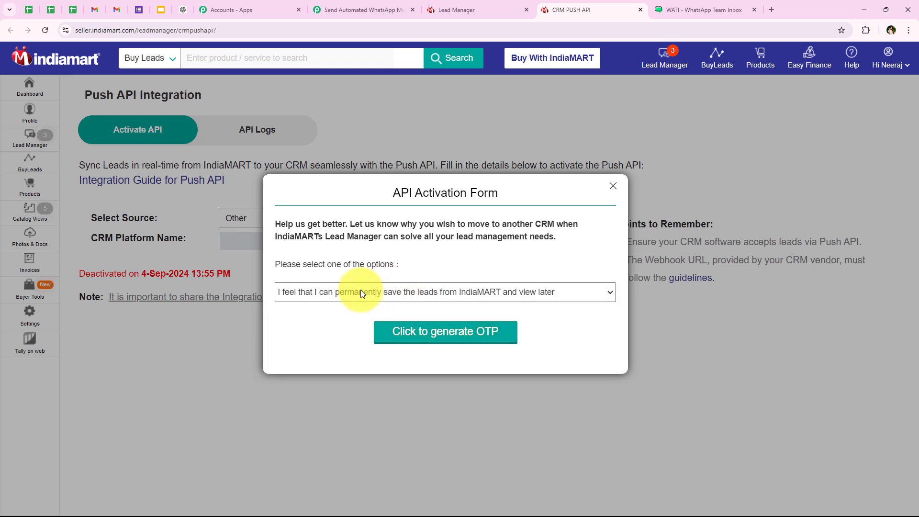
click(438, 338)
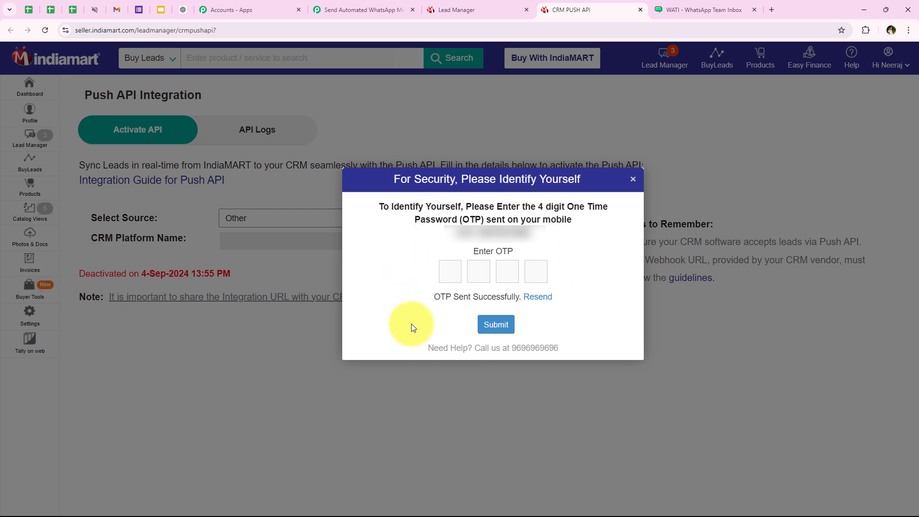
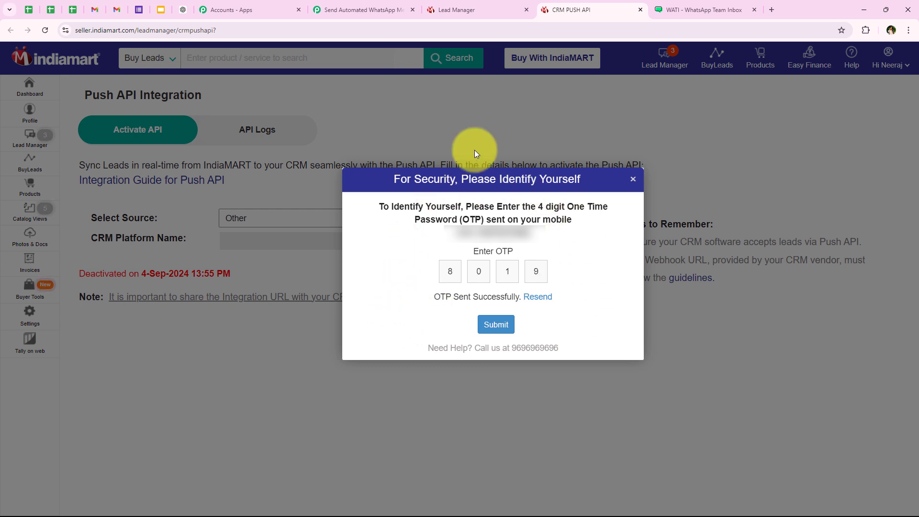
click(512, 326)
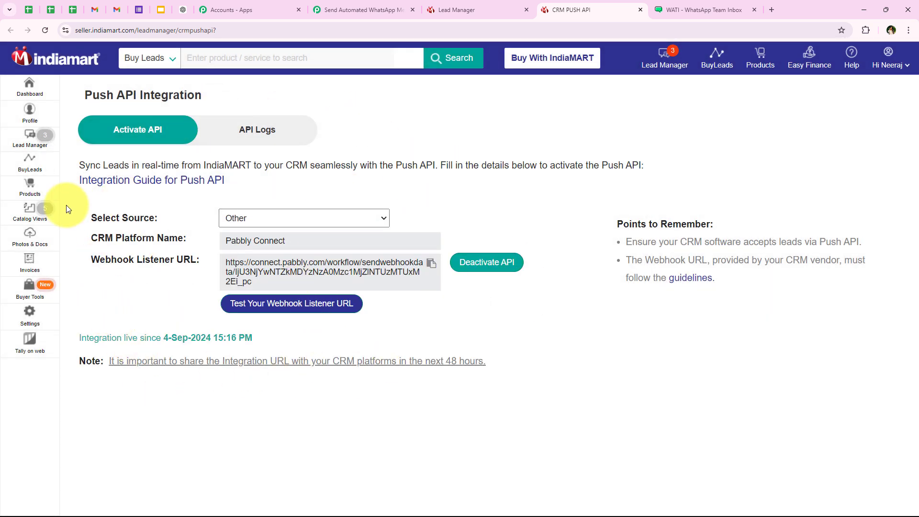
Review the saved CRM platform name and listener URL, then return to the Pabbly workflow.
drag(90, 238, 216, 236)
click(96, 259)
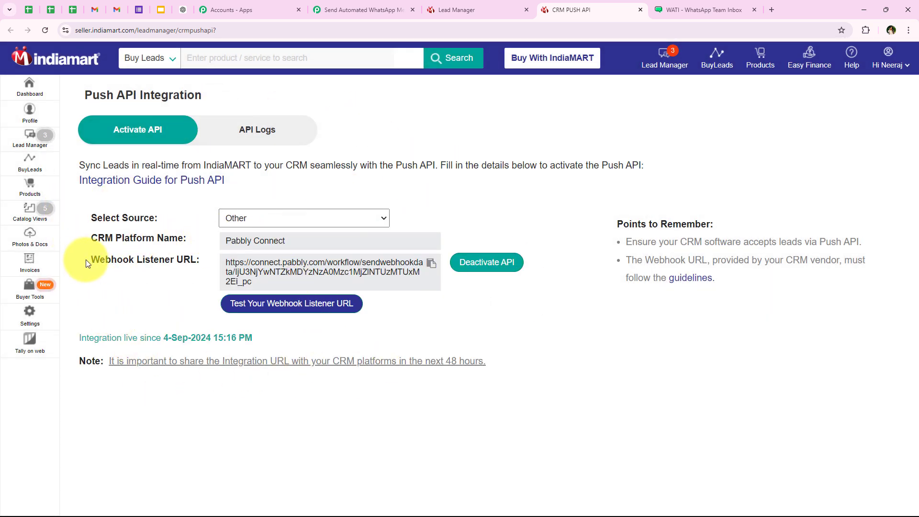
drag(91, 238, 200, 256)
click(163, 292)
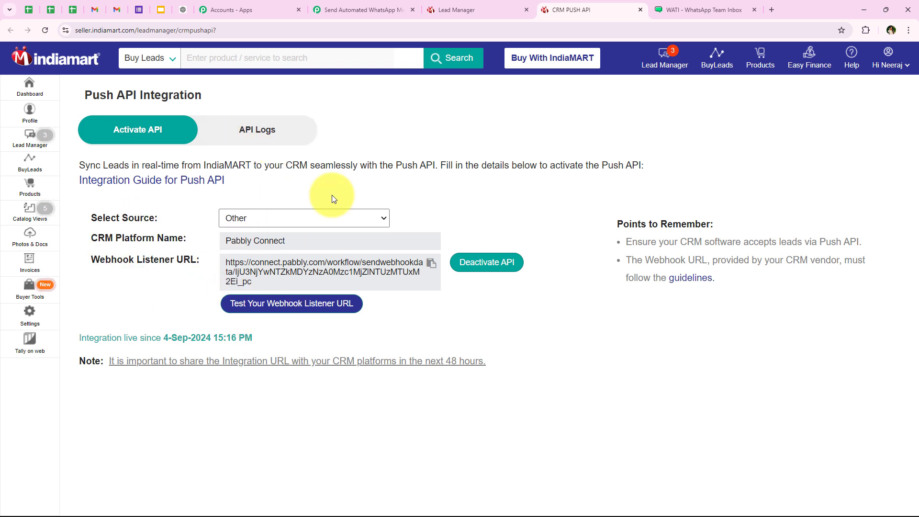
click(362, 10)
Scroll the waiting IndiaMART trigger and read the note about making a test submission.
scroll(152, 221, down, 2)
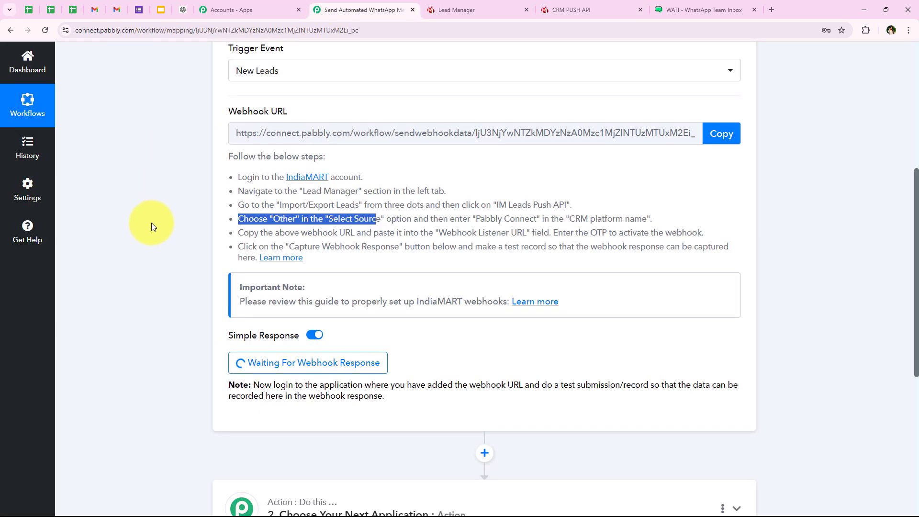
scroll(142, 337, up, 2)
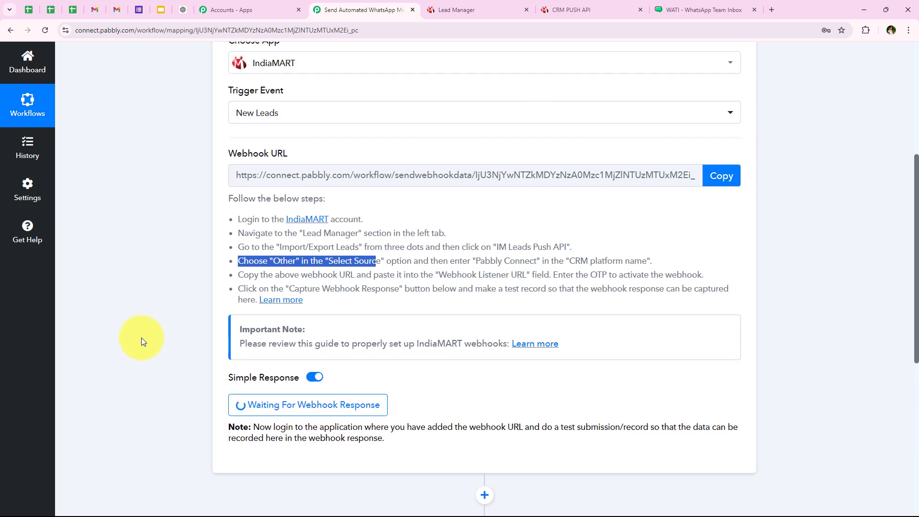
scroll(136, 343, down, 3)
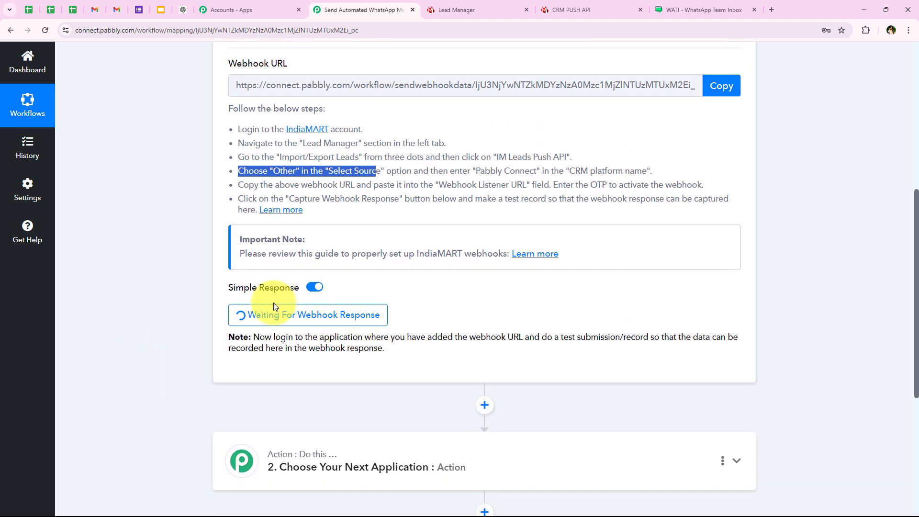
click(128, 338)
scroll(128, 337, down, 2)
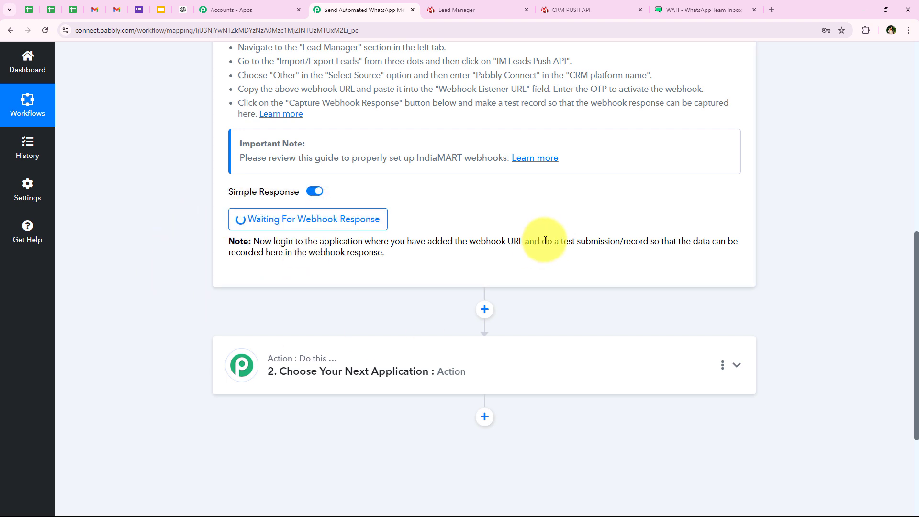
drag(543, 241, 648, 241)
click(153, 265)
scroll(174, 277, up, 1)
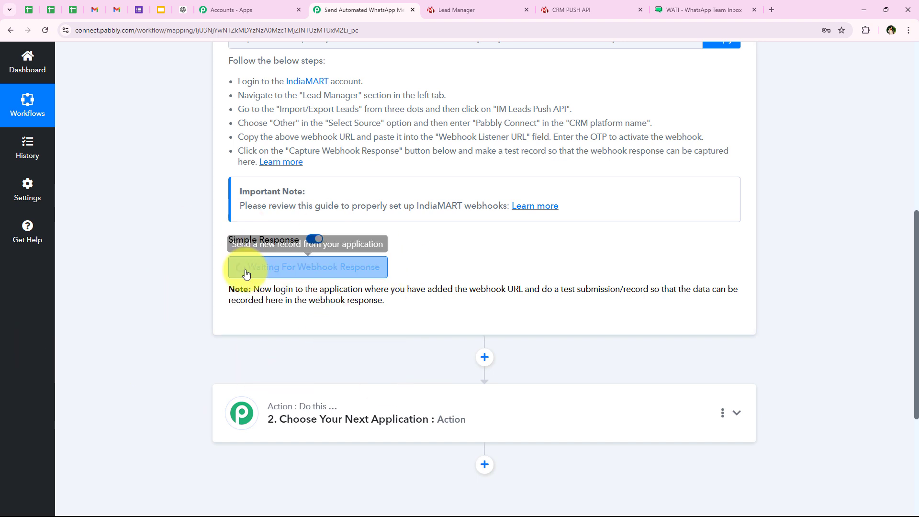
scroll(217, 312, up, 1)
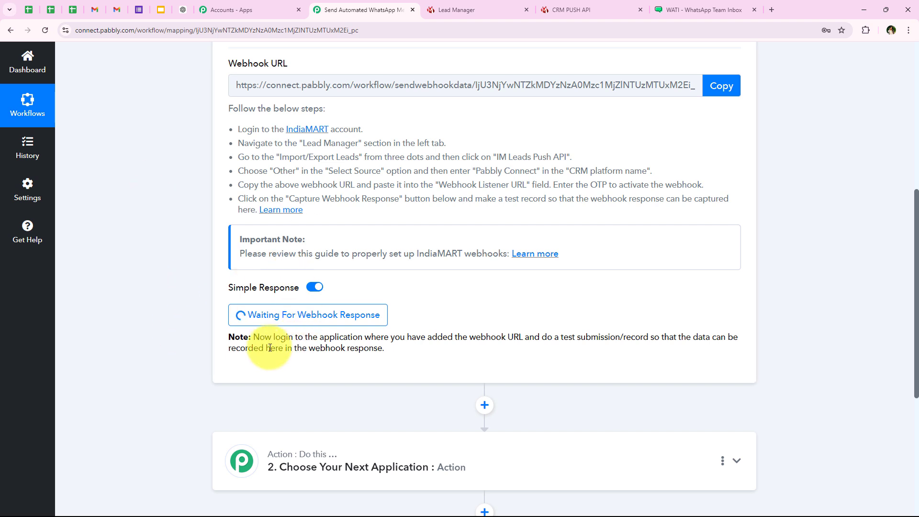
scroll(137, 339, up, 1)
scroll(136, 338, down, 1)
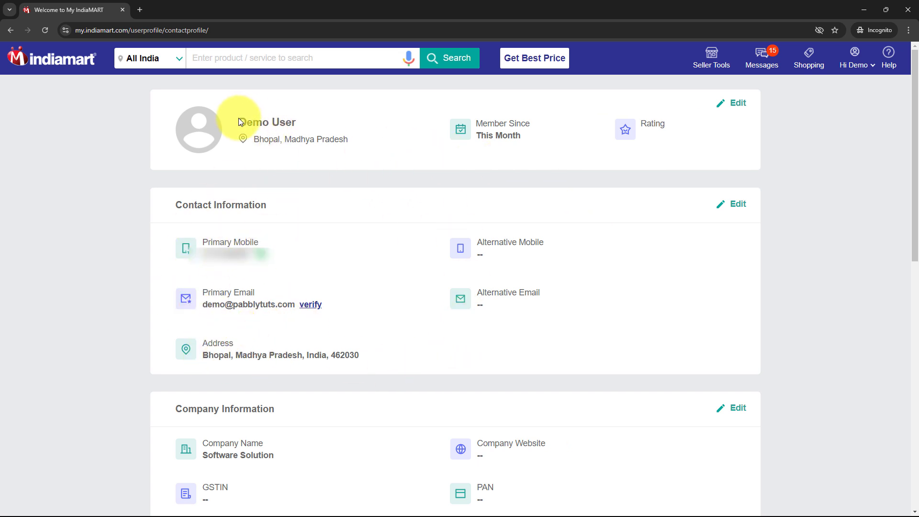
On IndiaMART Shopping, search 'Magnet brain' and choose the Magnet Brains Software Technology Pvt Ltd suggestion.
drag(238, 122, 338, 121)
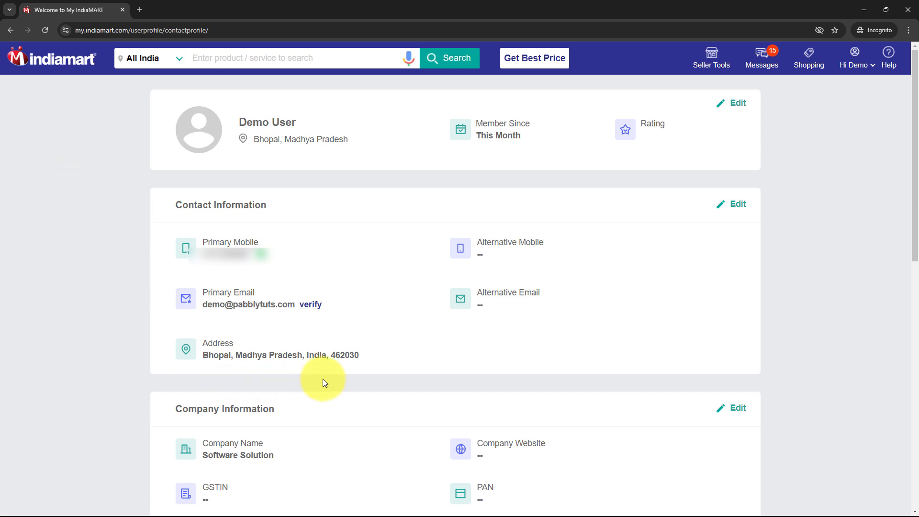
click(805, 59)
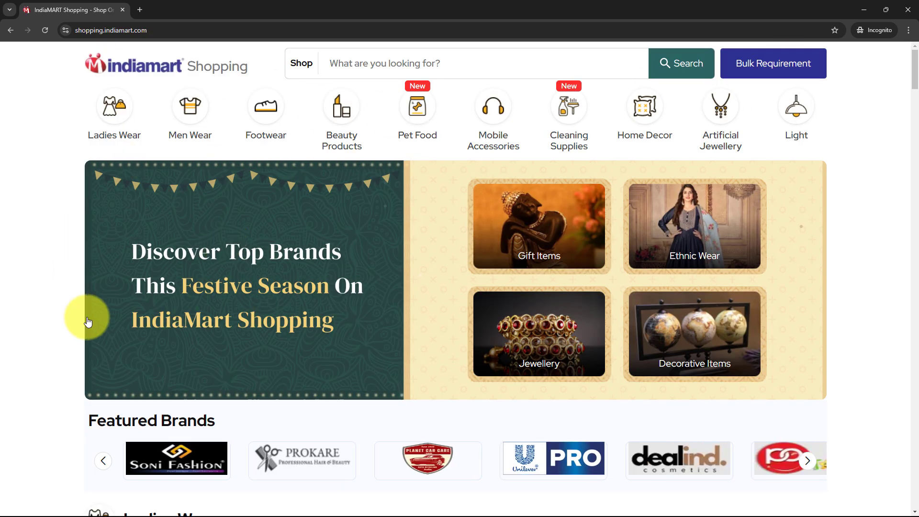
click(372, 60)
text(Magnet brain)
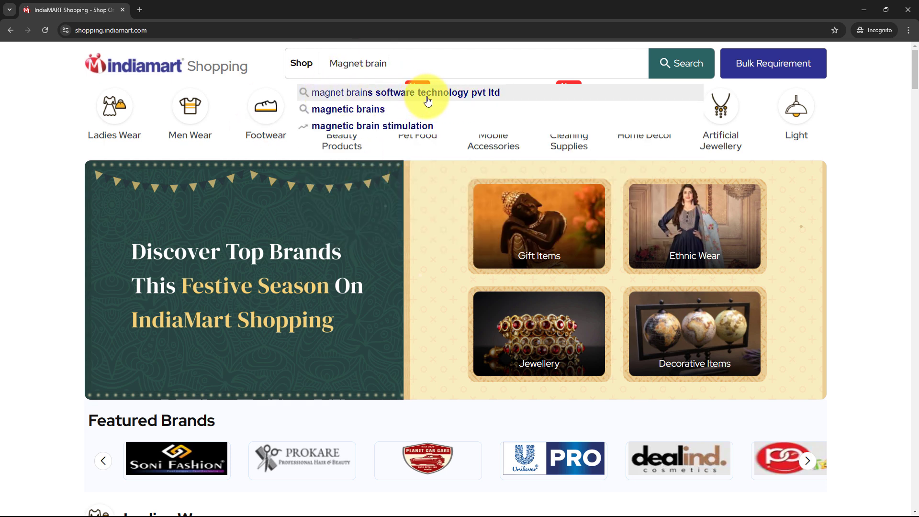
click(427, 93)
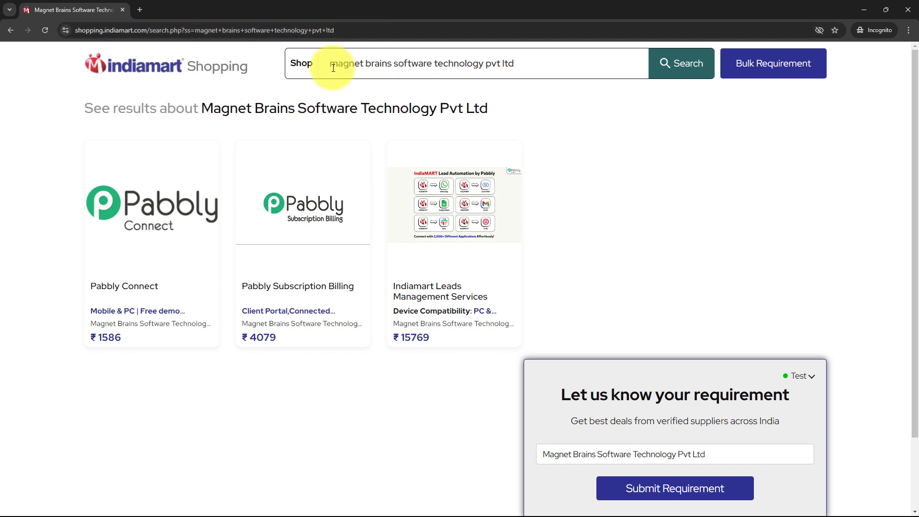
drag(334, 67, 527, 78)
click(554, 135)
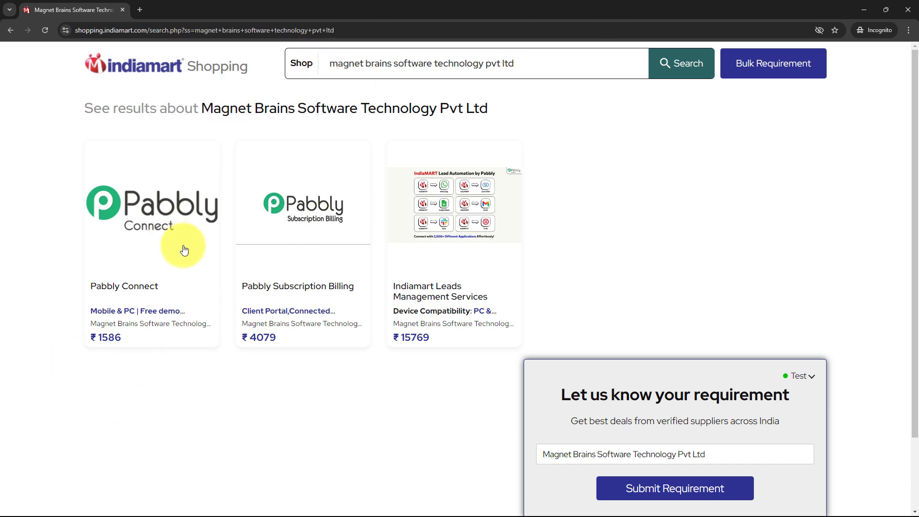
On the Pabbly Connect product page, start a supplier enquiry and paste the e-commerce website requirement.
click(173, 206)
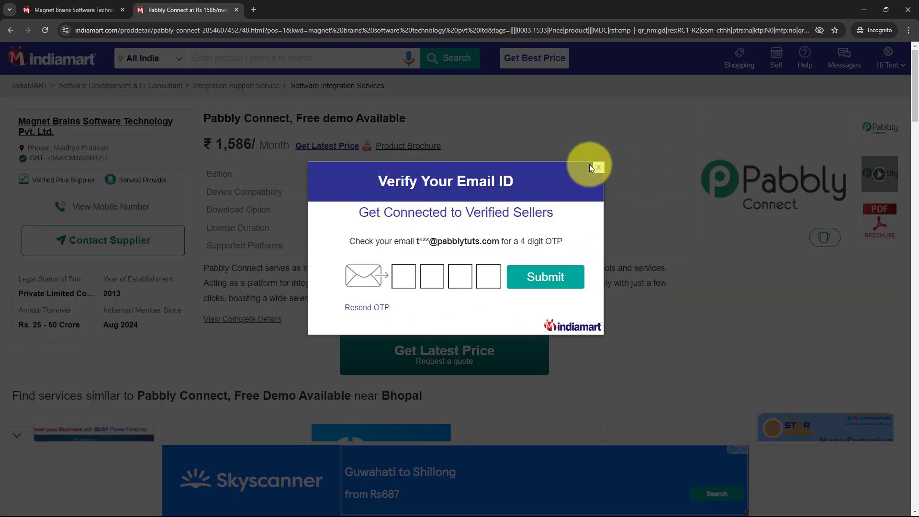
click(596, 167)
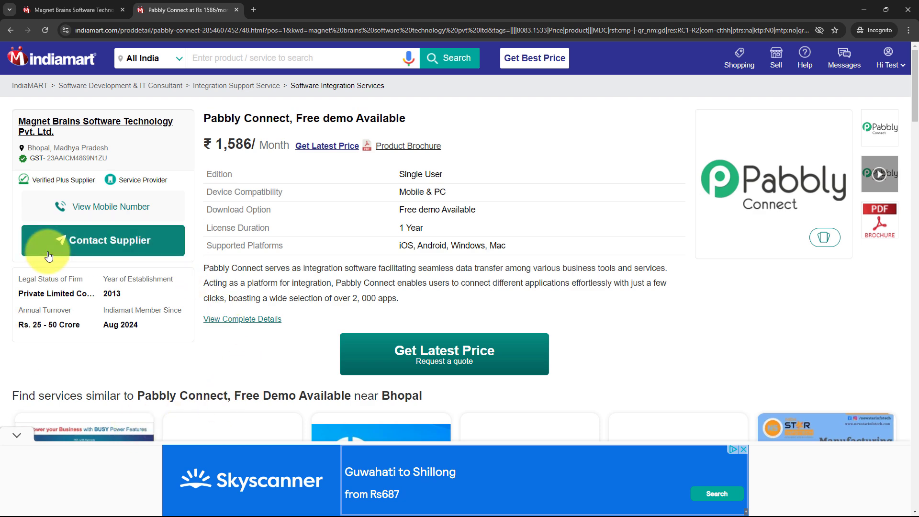
click(105, 245)
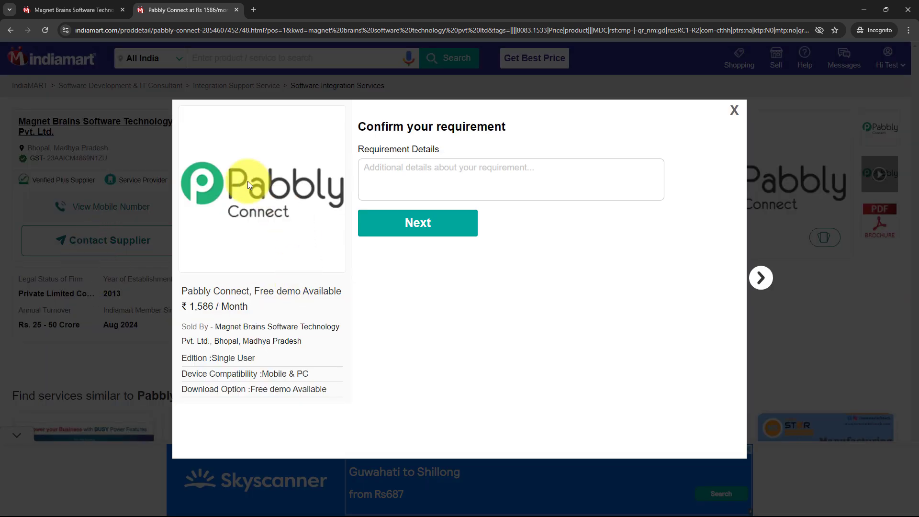
drag(358, 151, 451, 151)
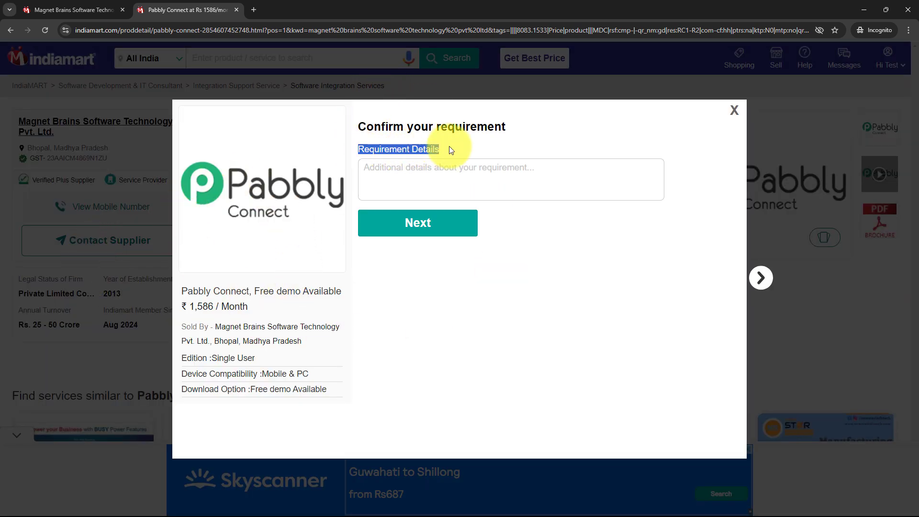
click(448, 168)
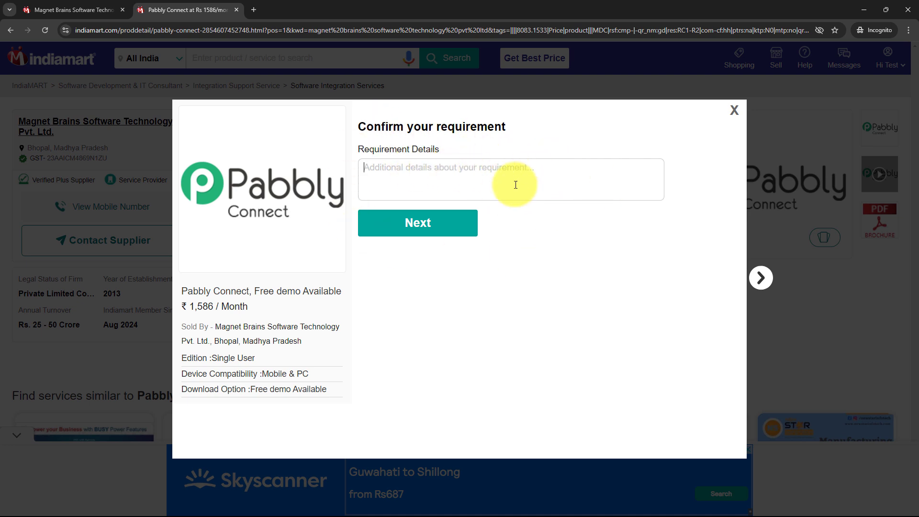
key(ctrl+v)
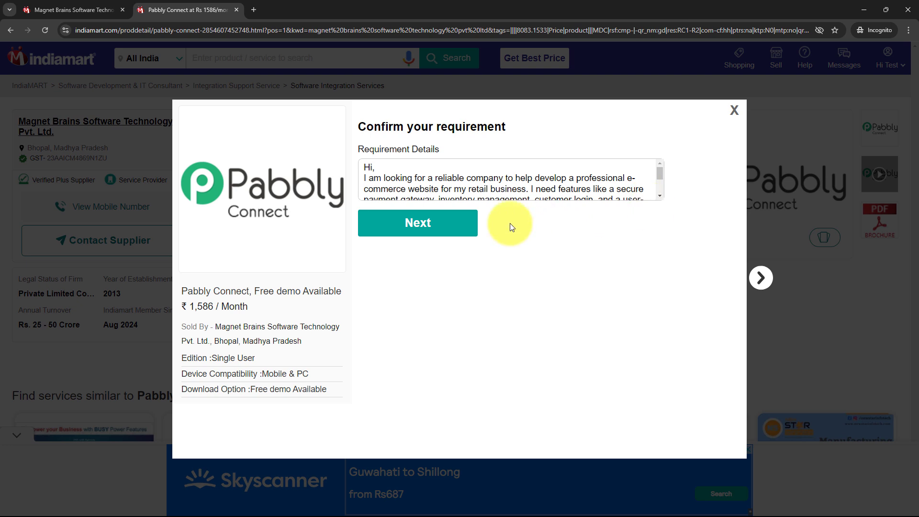
Submit the enquiry without a GST number and close the thank-you confirmation.
click(410, 231)
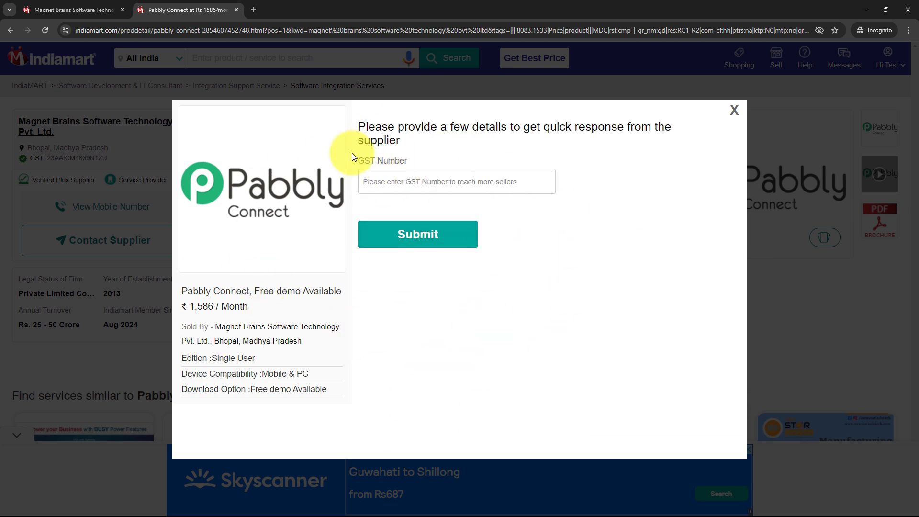
drag(364, 161, 441, 154)
click(441, 154)
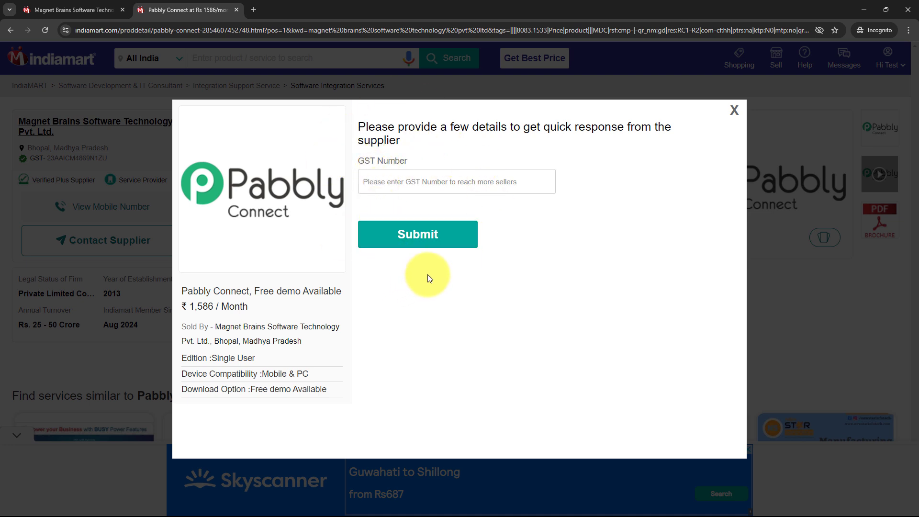
click(407, 238)
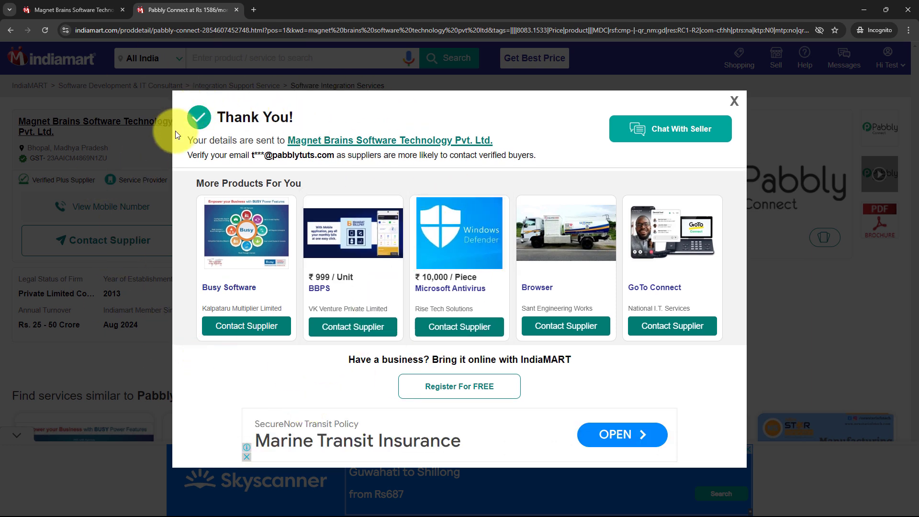
drag(183, 139, 280, 140)
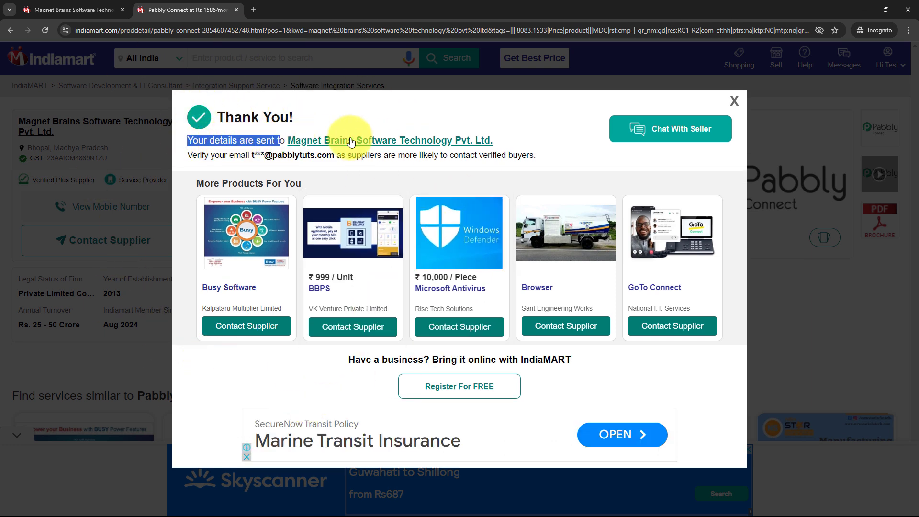
click(457, 122)
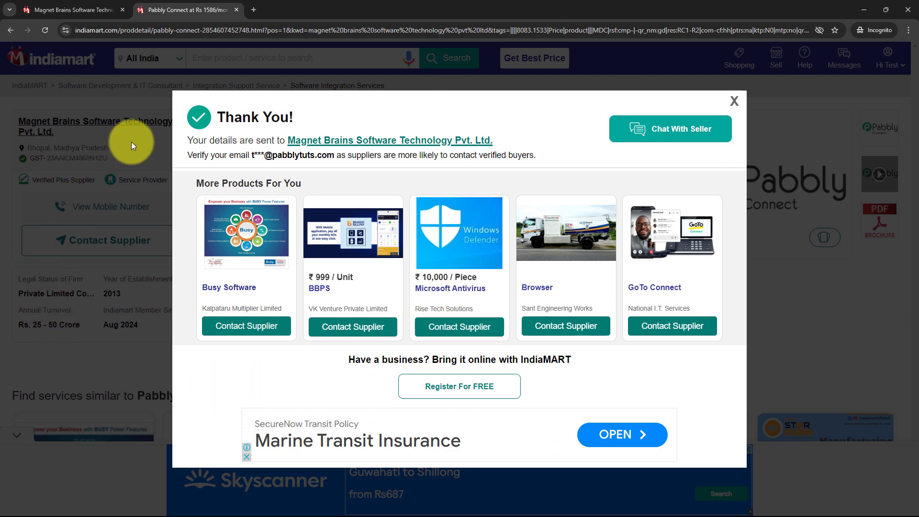
click(734, 98)
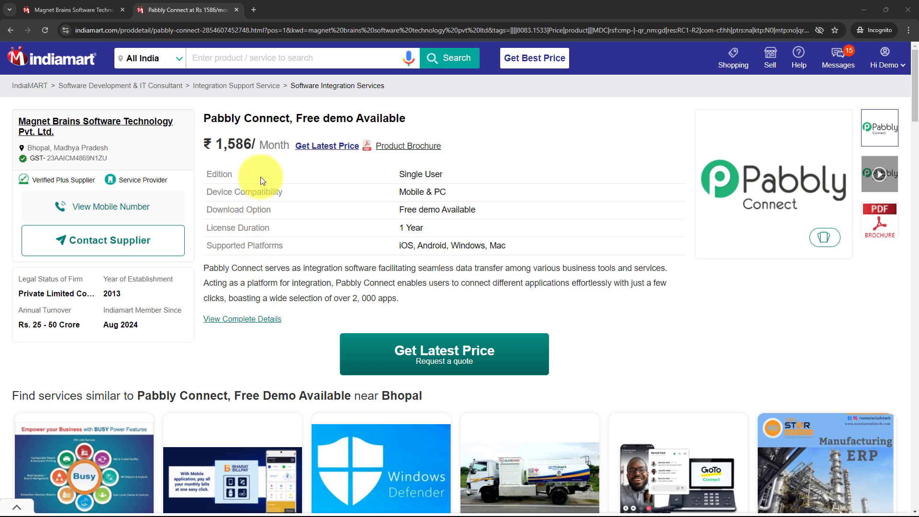
Review the IndiaMART trigger's captured sender state, pincode, name, mobile, email and city values.
click(864, 10)
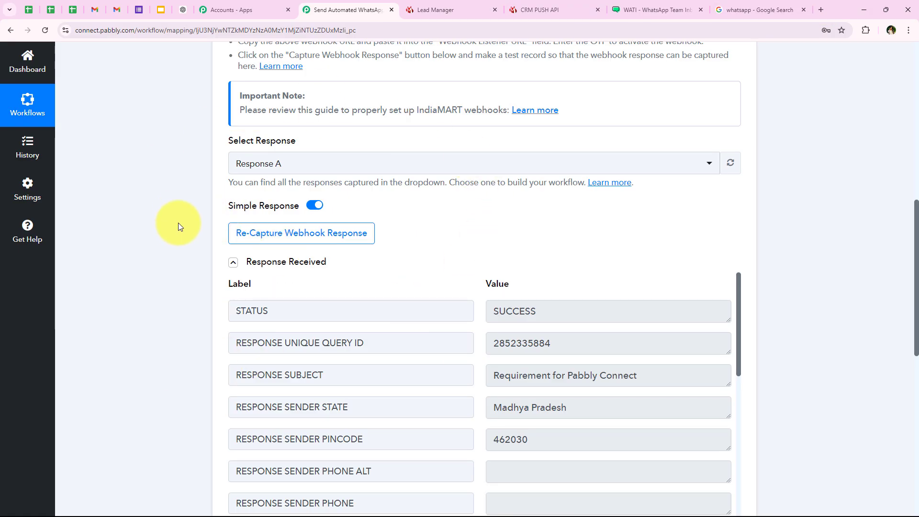
scroll(175, 172, down, 1)
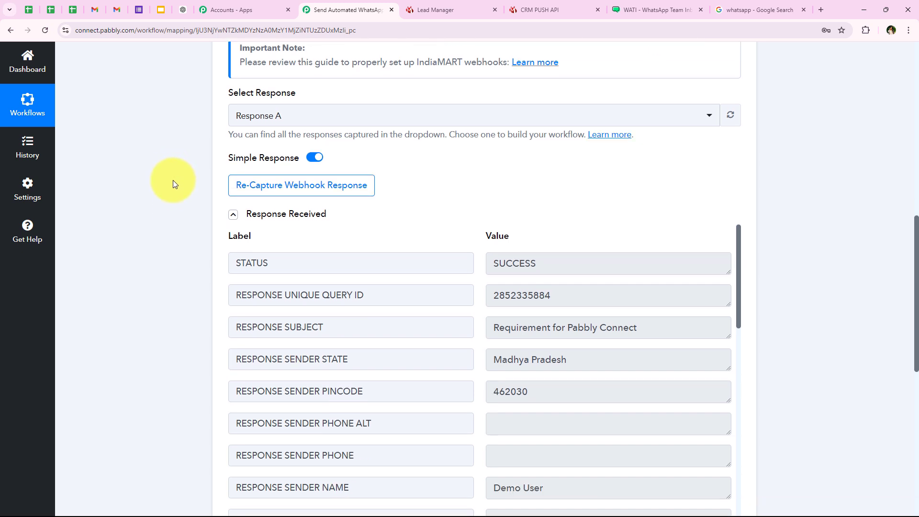
scroll(294, 261, down, 1)
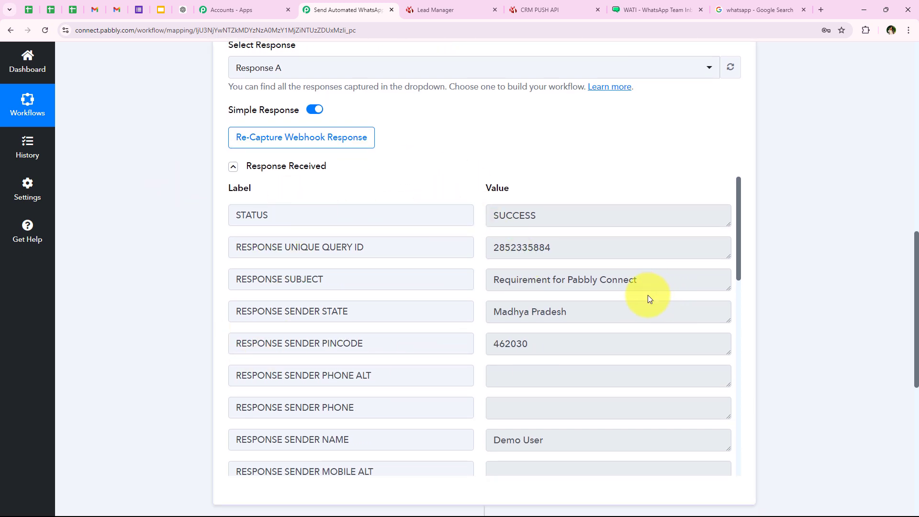
click(623, 310)
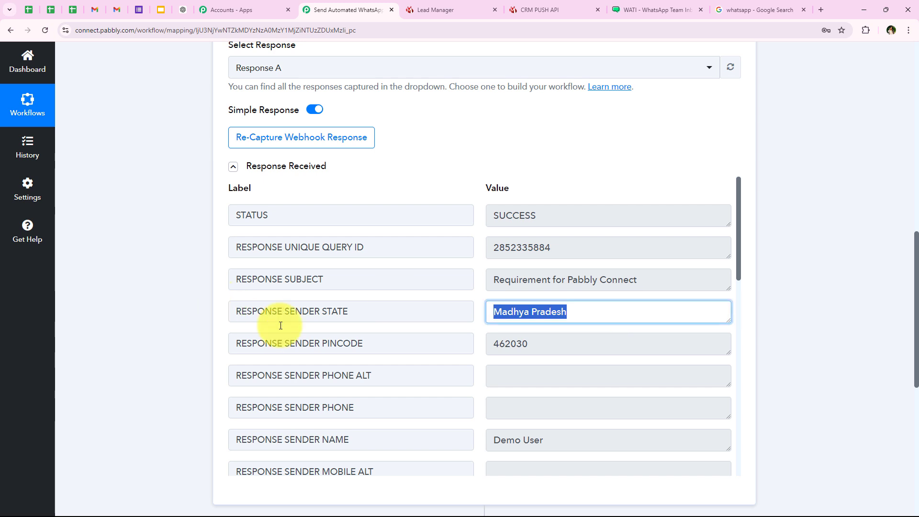
click(608, 350)
scroll(283, 383, down, 1)
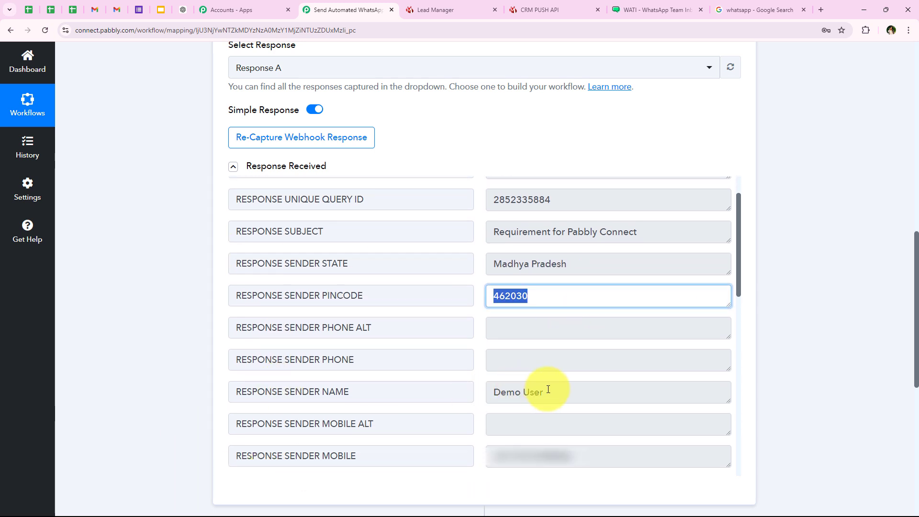
click(551, 395)
click(608, 468)
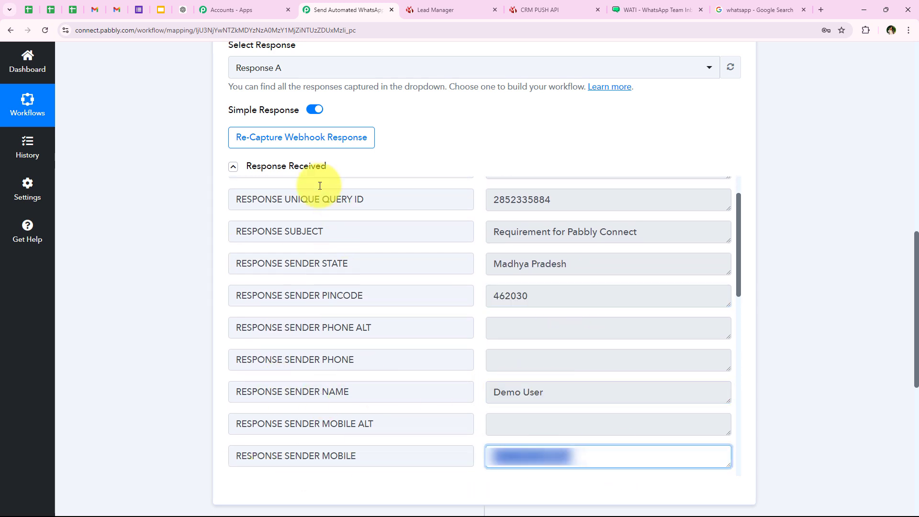
click(273, 228)
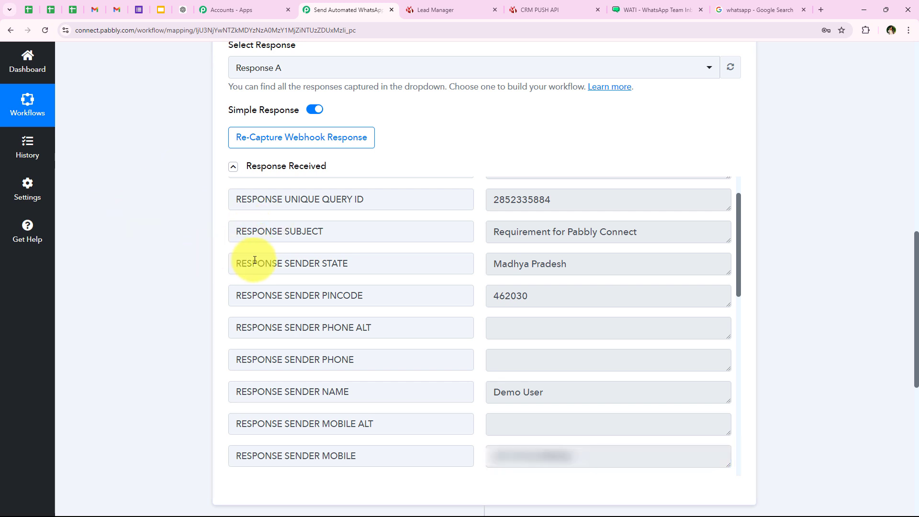
scroll(255, 261, down, 6)
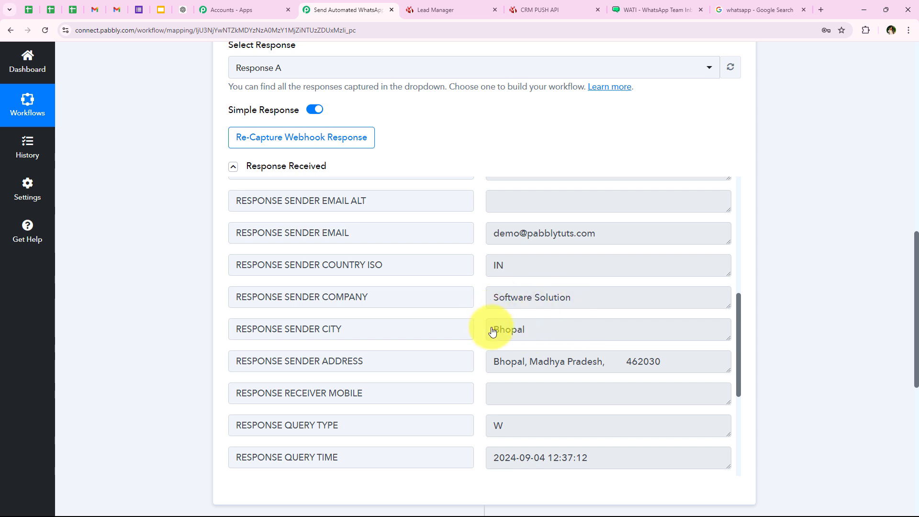
key(Tab)
click(533, 333)
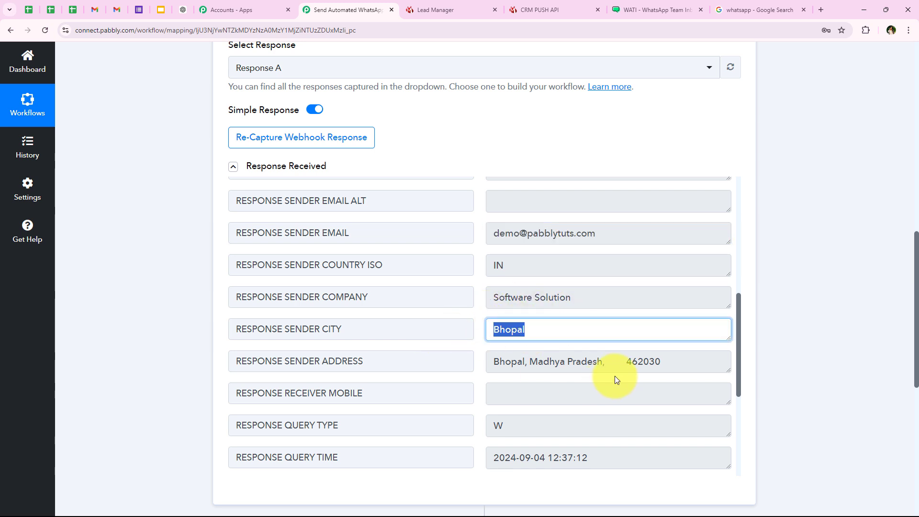
Scroll through the remaining lead fields, such as query time and message, then return to the workflow header.
scroll(474, 394, down, 1)
scroll(468, 396, down, 4)
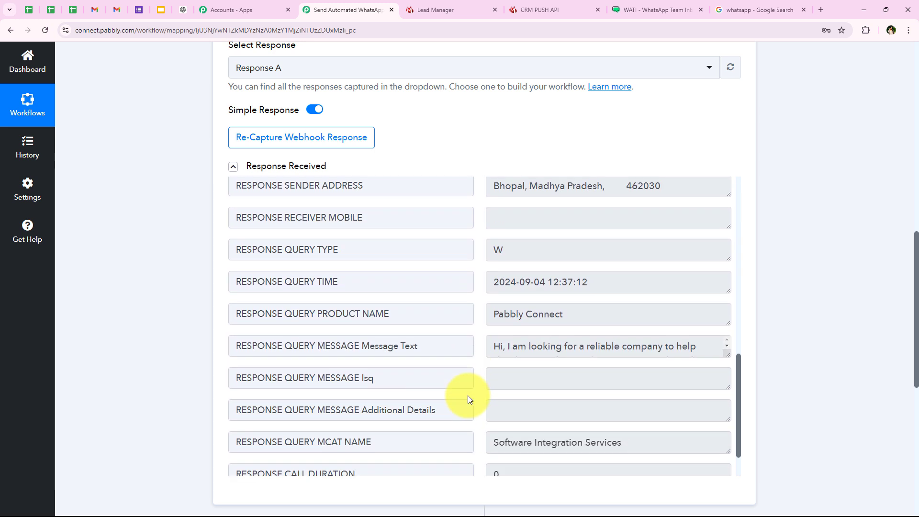
scroll(712, 376, up, 1)
scroll(651, 376, down, 2)
scroll(651, 375, down, 1)
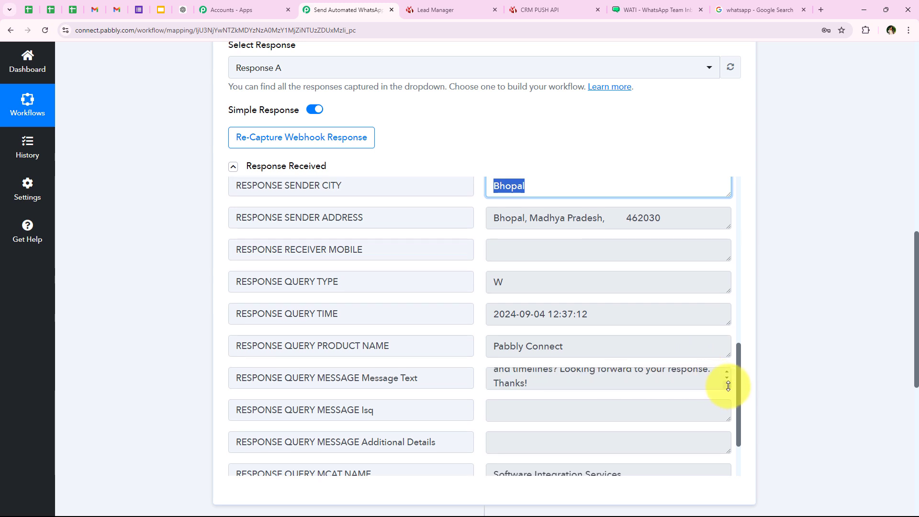
drag(729, 386, 709, 500)
scroll(628, 325, down, 1)
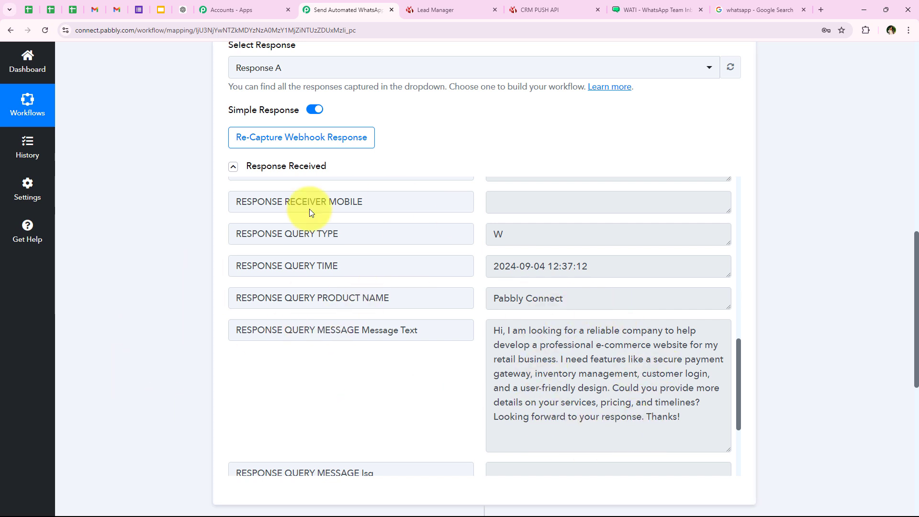
middle_click(163, 337)
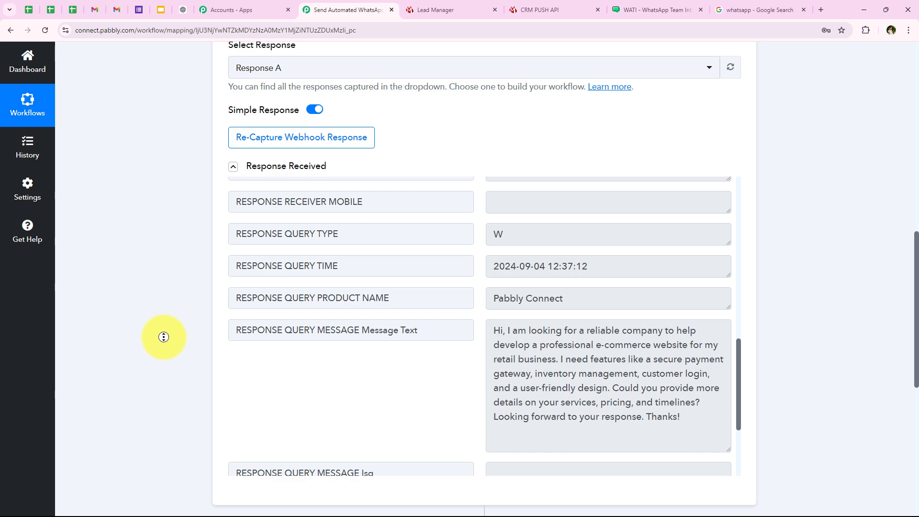
scroll(168, 231, up, 10)
middle_click(168, 231)
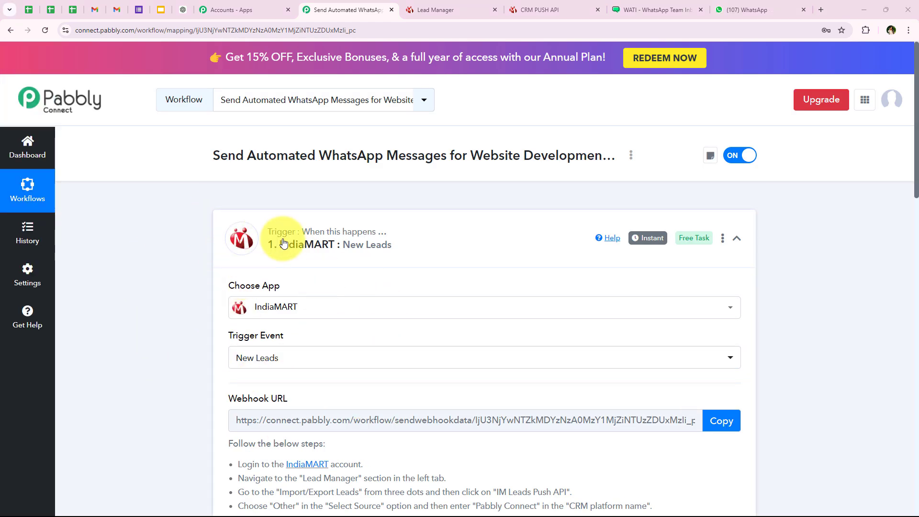
Collapse the IndiaMART trigger and choose WATI as the action step's app.
click(318, 245)
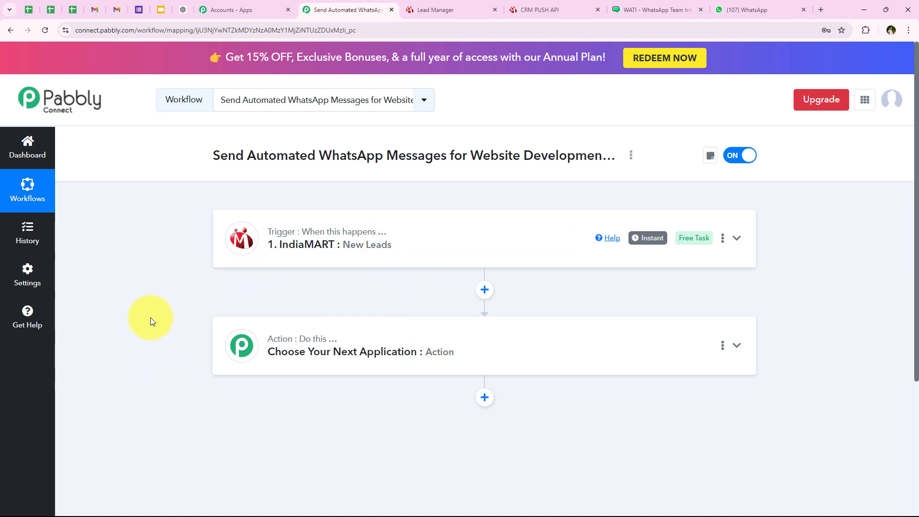
scroll(151, 341, down, 1)
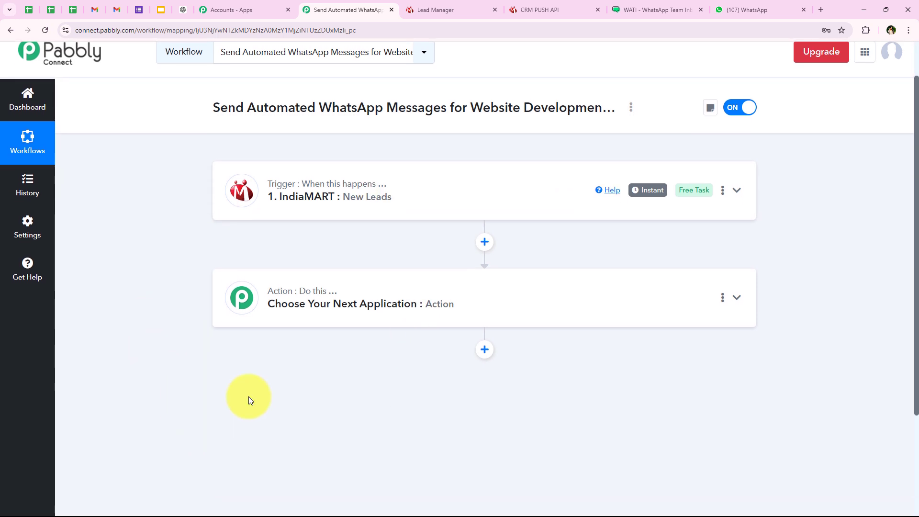
click(318, 306)
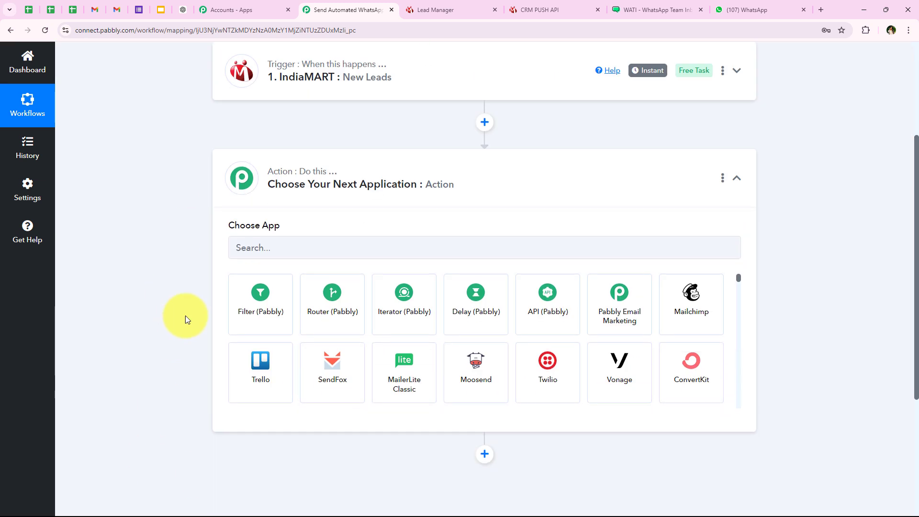
click(240, 247)
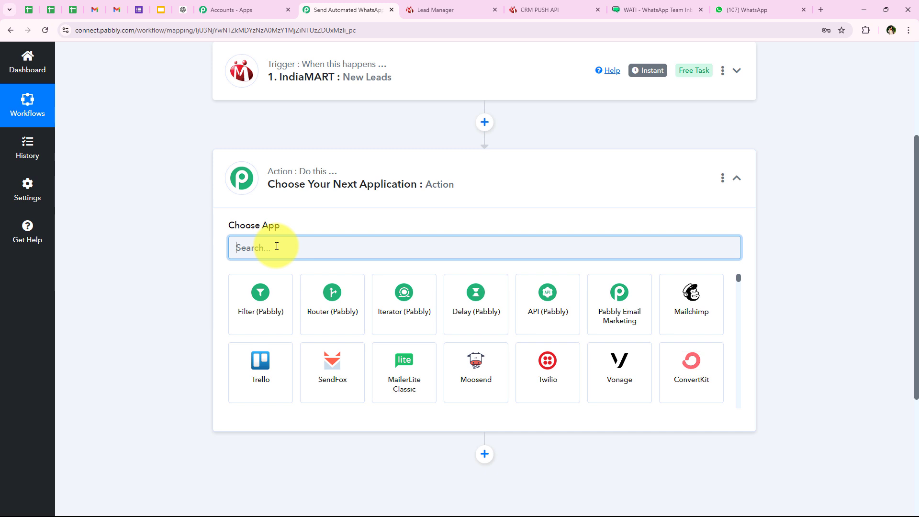
text(WATI)
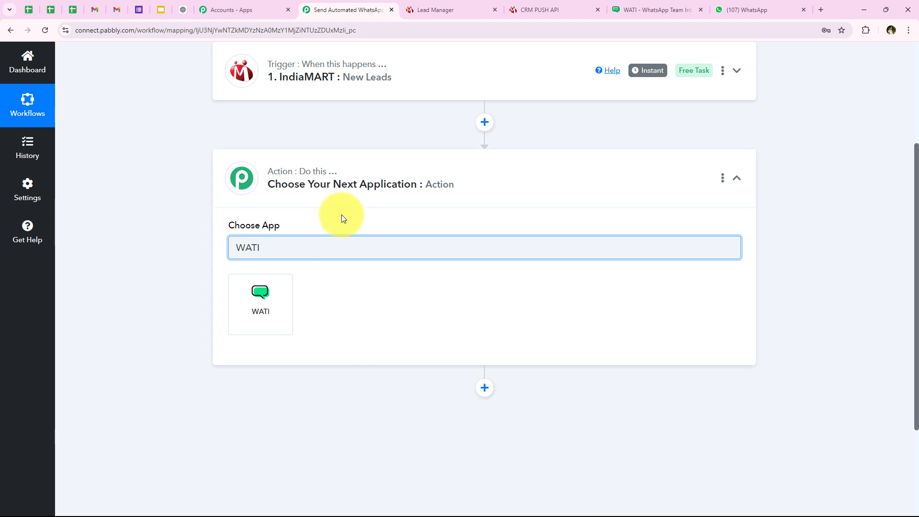
click(235, 312)
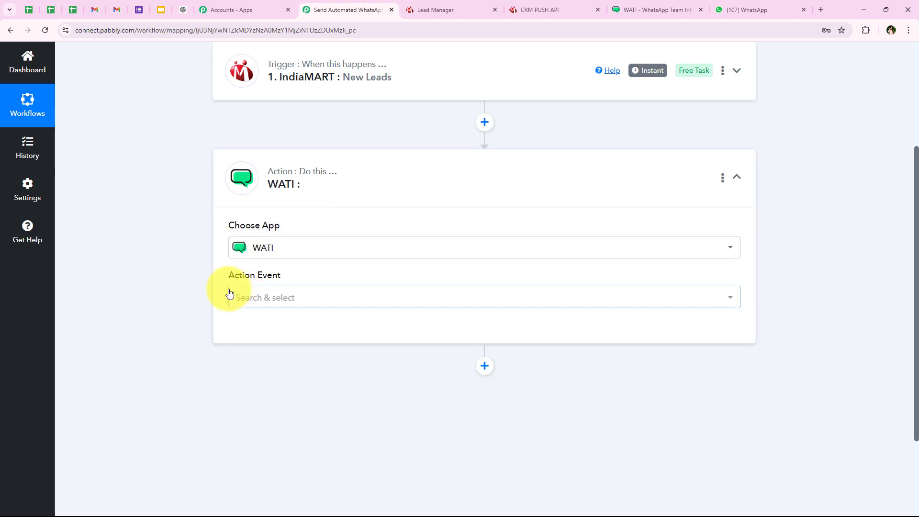
Set Send Template Message as the WATI action event.
drag(239, 276, 287, 302)
click(287, 302)
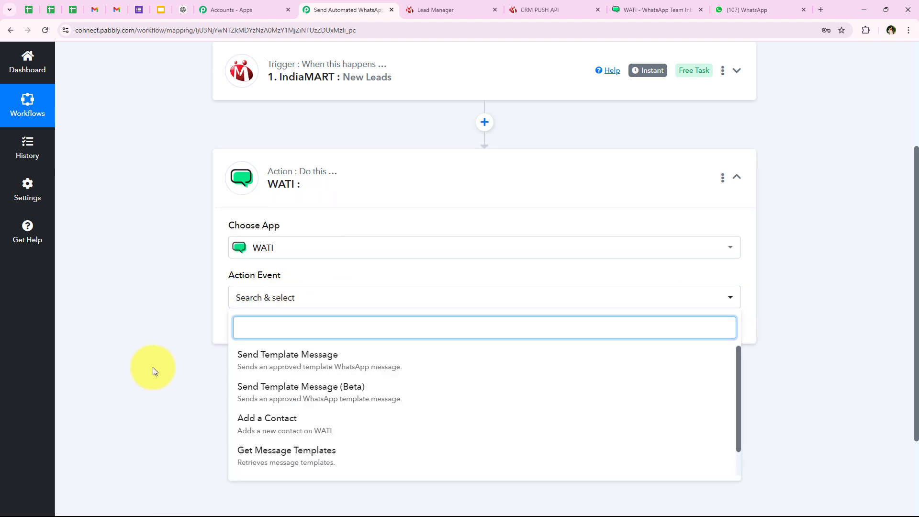
scroll(153, 367, down, 1)
click(263, 308)
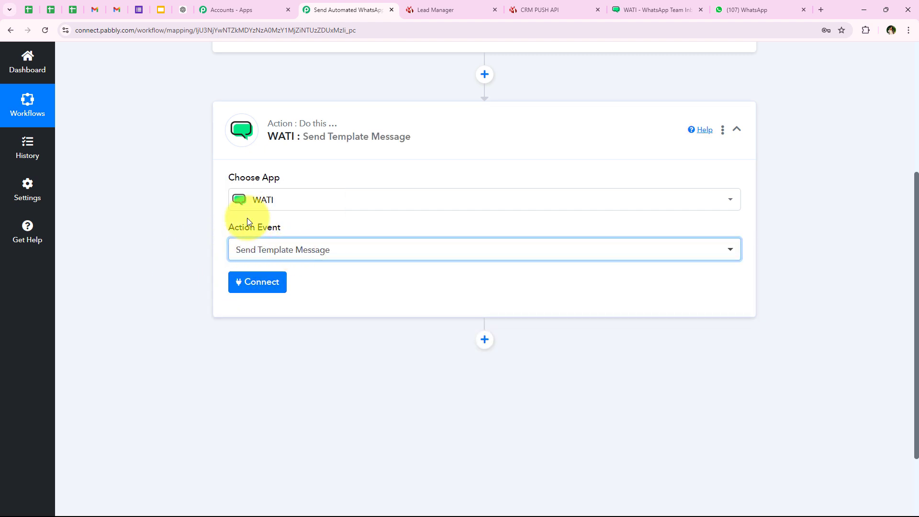
Open the Connect WATI Account panel and try saving with the existing WATI connection.
click(245, 278)
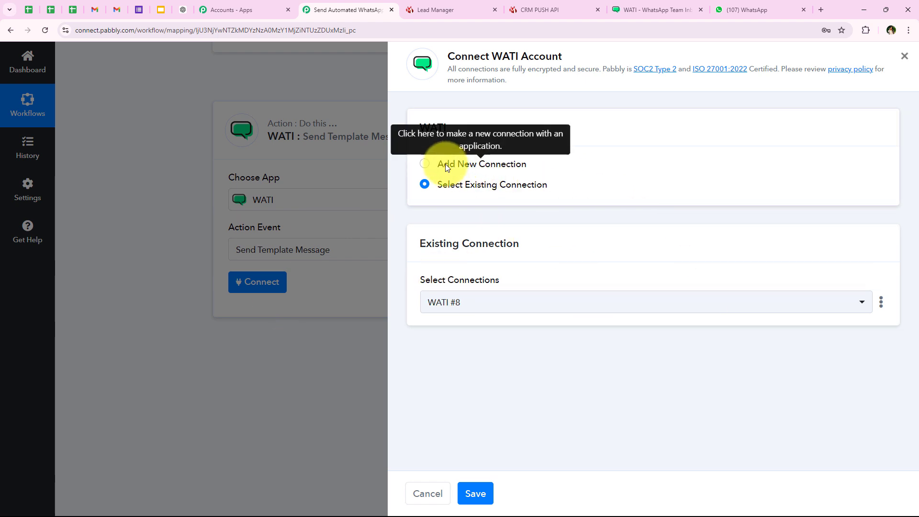
drag(441, 185, 469, 186)
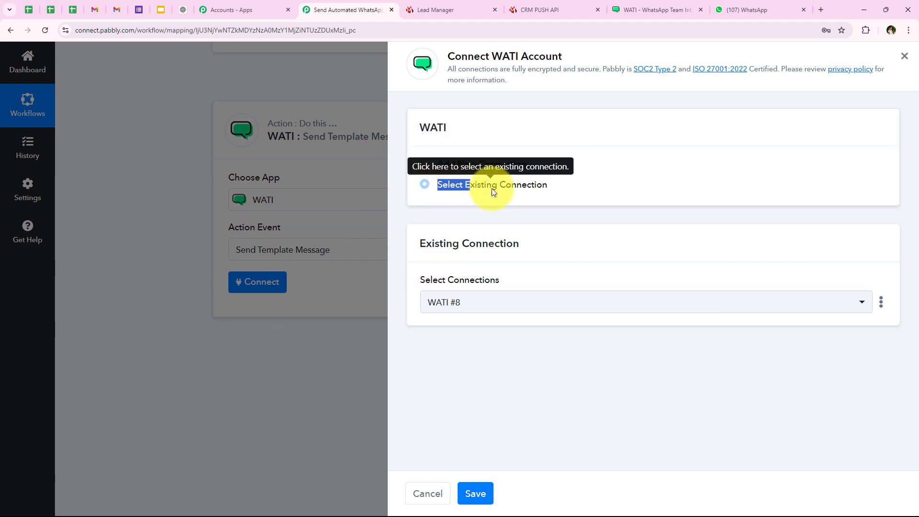
drag(540, 188, 547, 188)
click(553, 211)
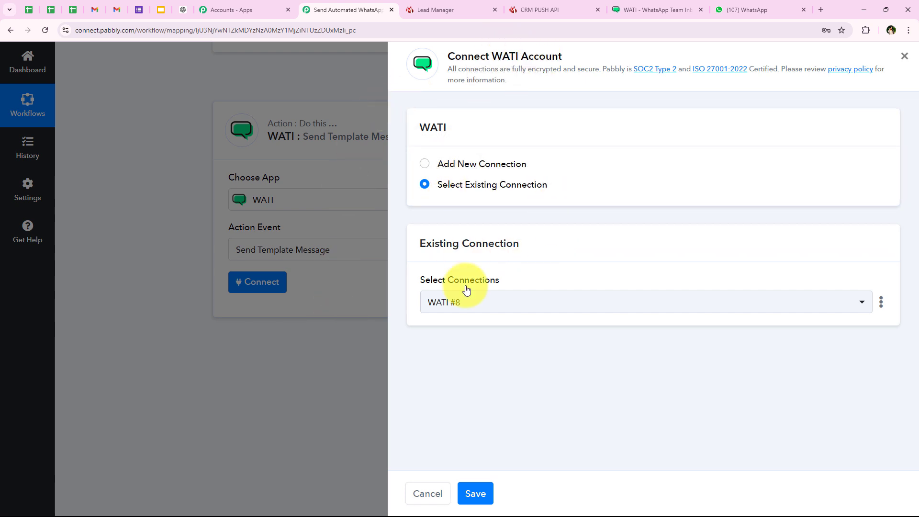
drag(447, 185, 525, 194)
click(481, 499)
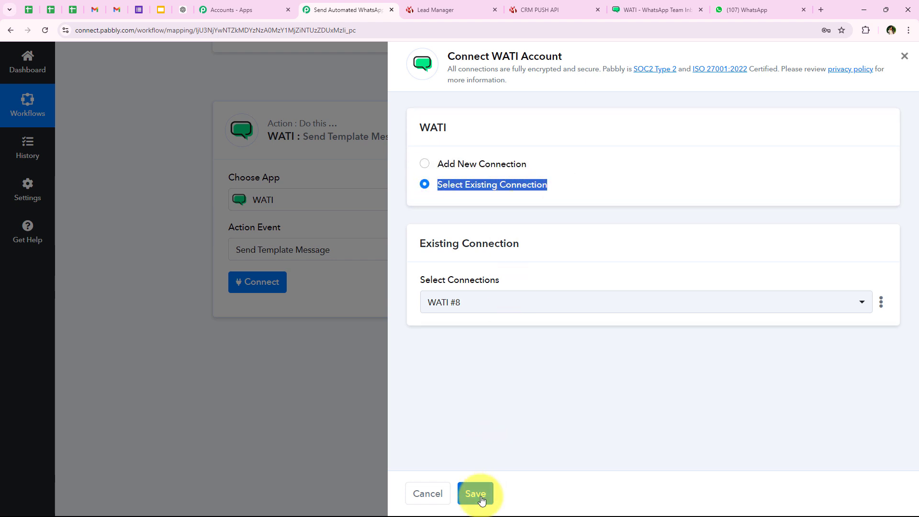
click(515, 209)
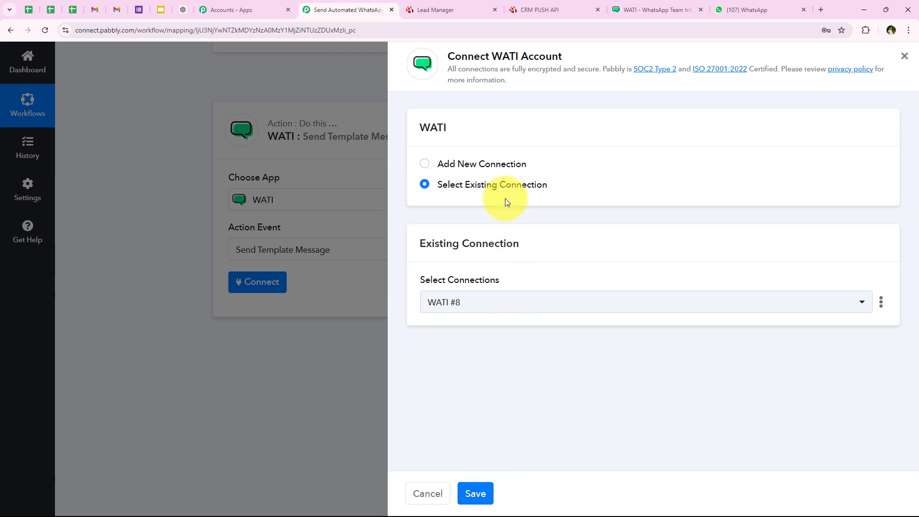
Start a new WATI #9 connection with blank API endpoint and access token, then go to WATI.
click(501, 165)
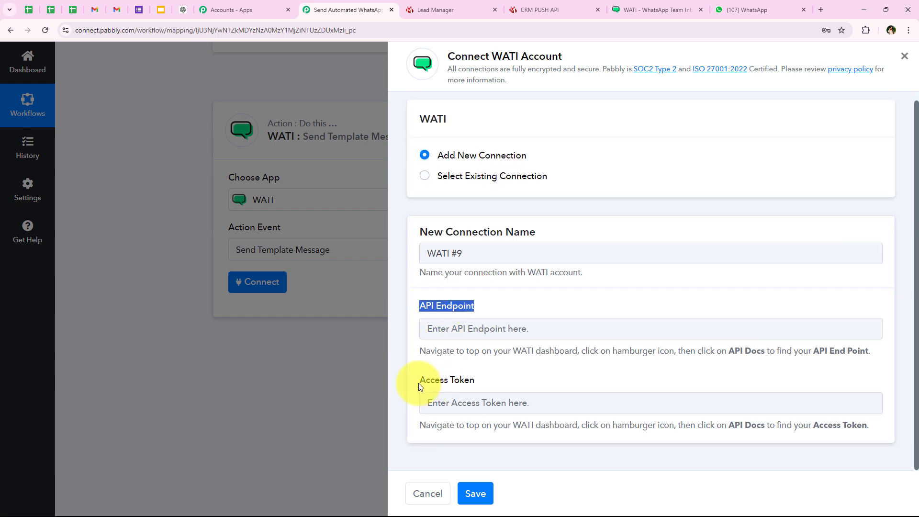
drag(418, 383, 523, 383)
click(541, 379)
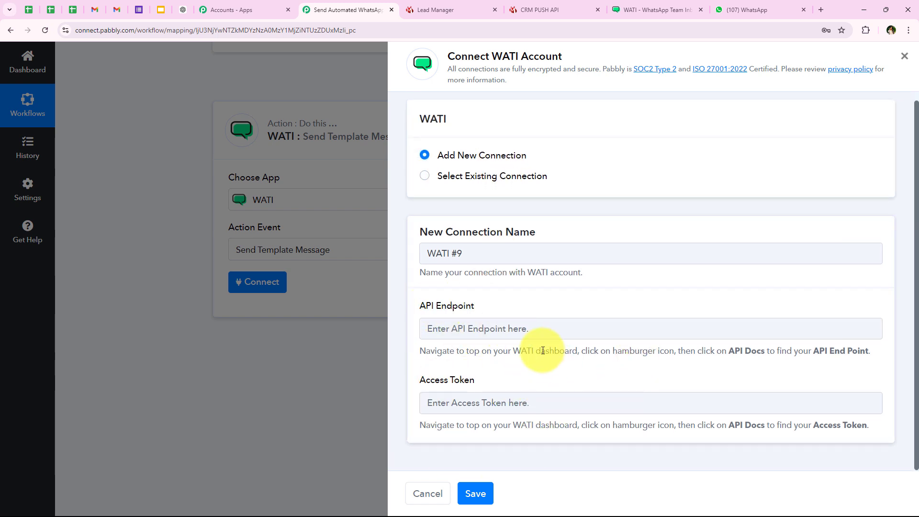
drag(422, 348, 873, 347)
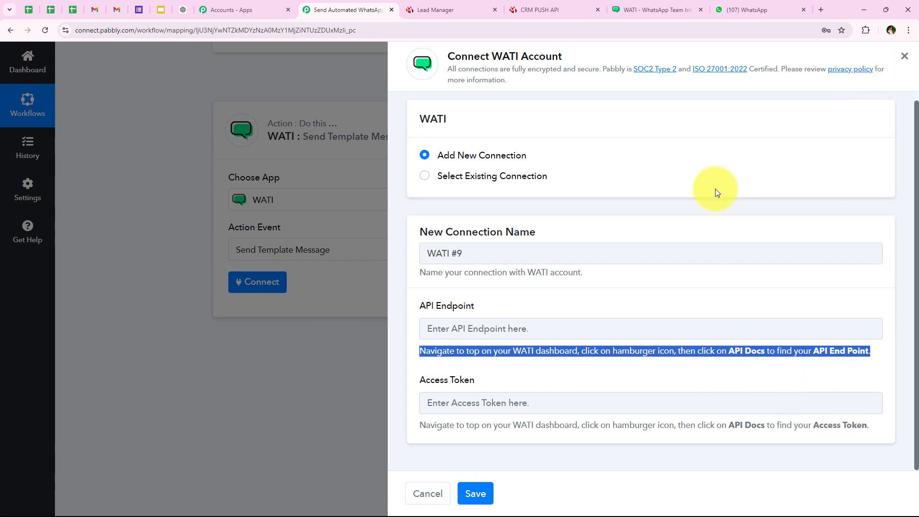
click(687, 217)
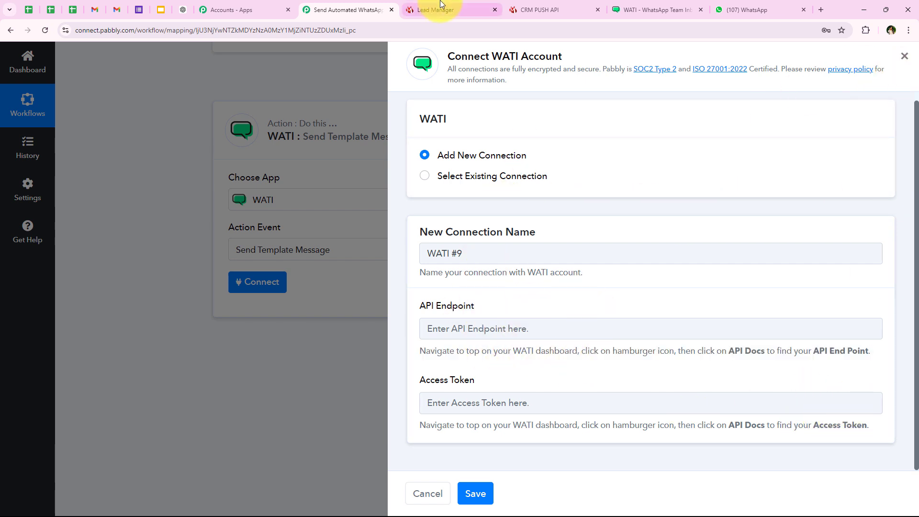
click(632, 10)
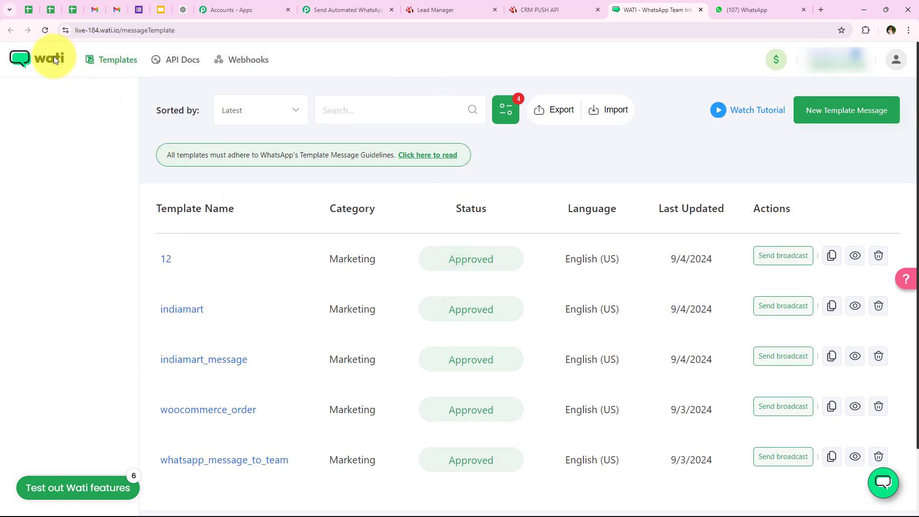
Copy the API endpoint from WATI's API Docs page and return to the Pabbly connection form.
click(178, 63)
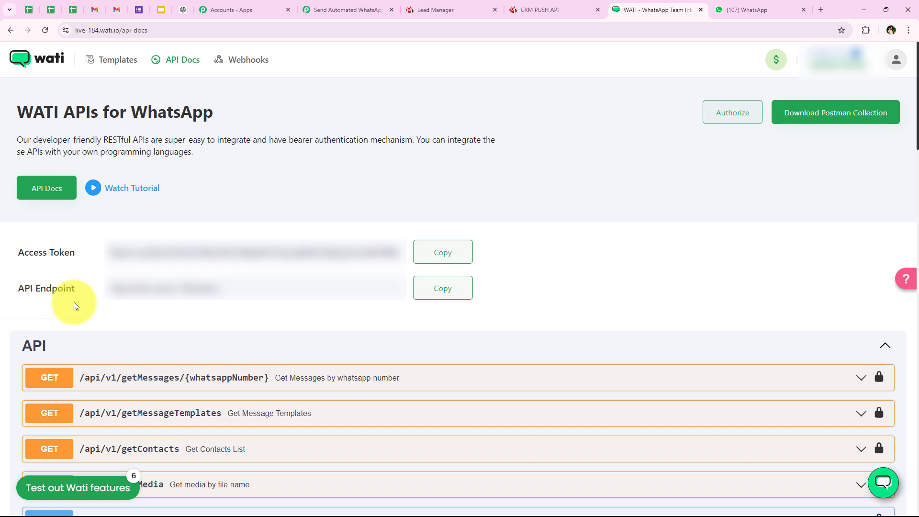
click(449, 286)
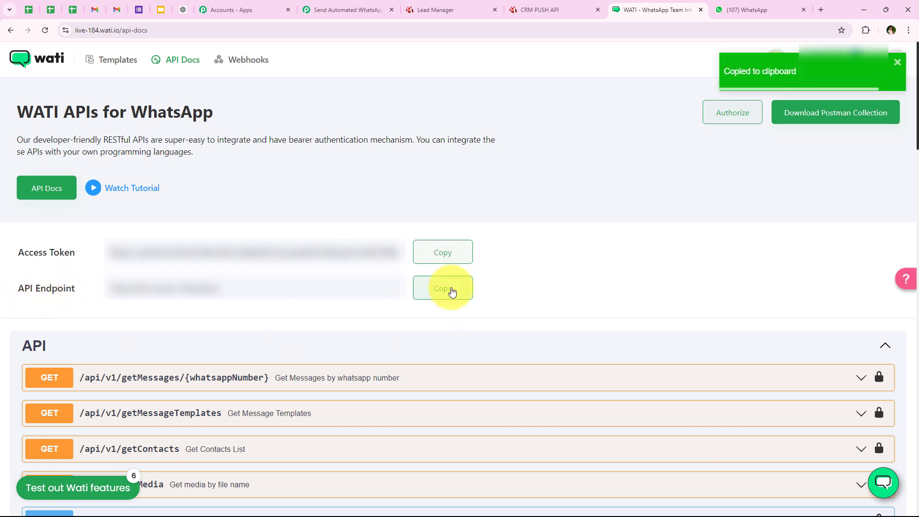
click(381, 9)
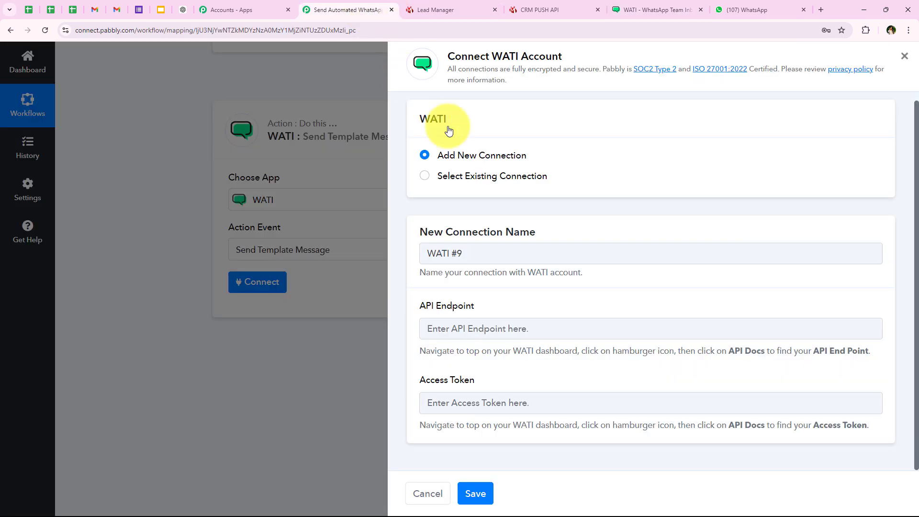
Paste the WATI API endpoint and access token into the connection form and save it.
right_click(483, 329)
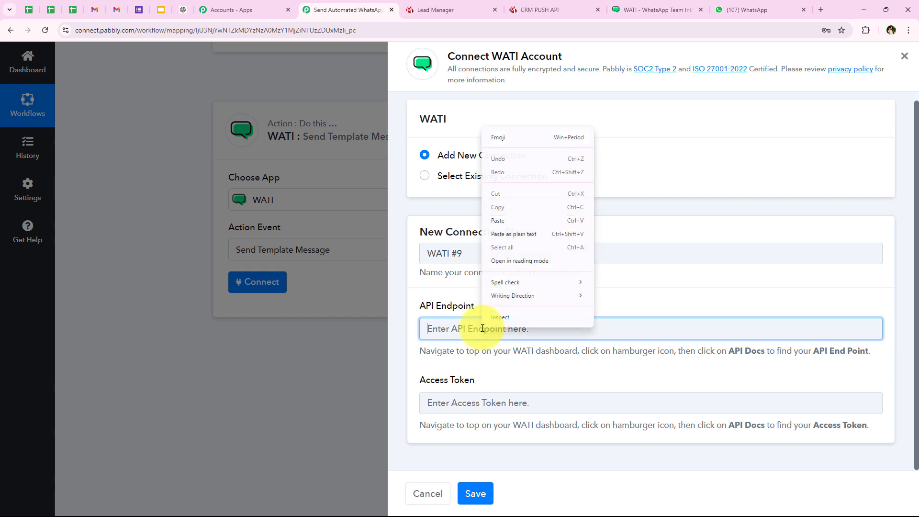
click(498, 222)
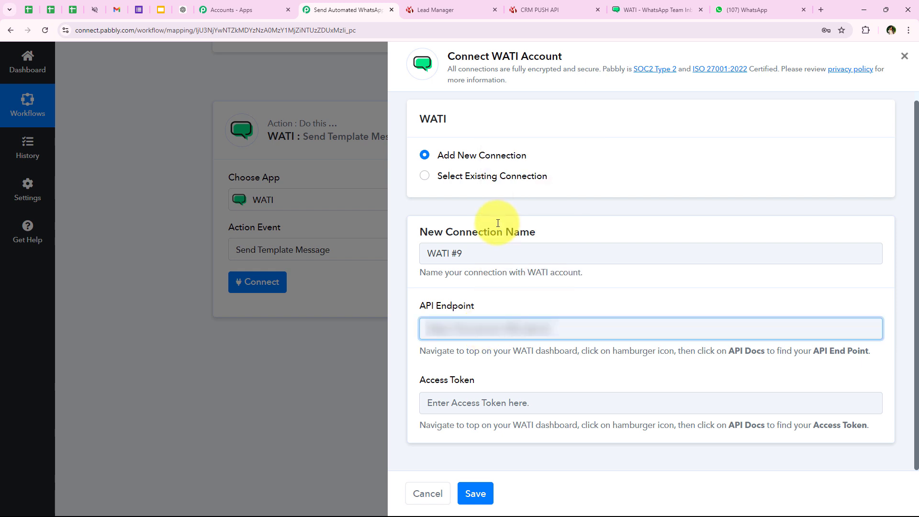
right_click(487, 403)
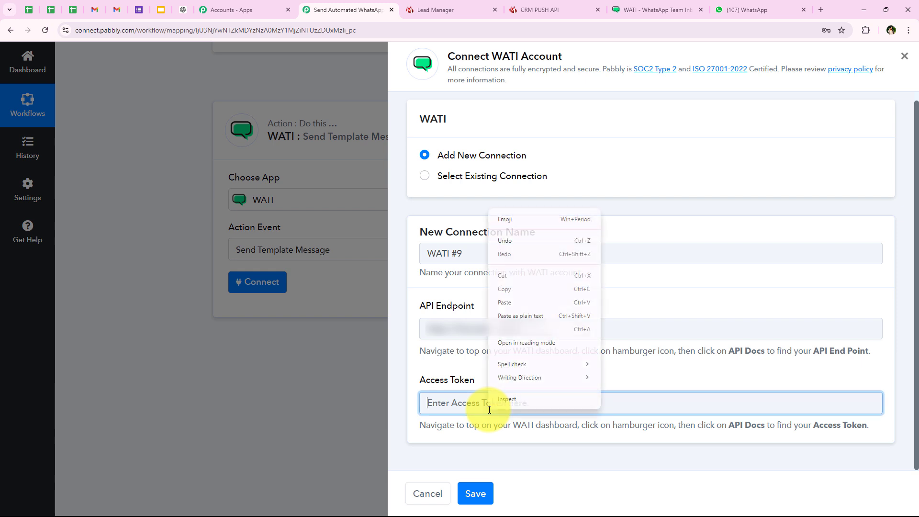
click(515, 311)
click(476, 493)
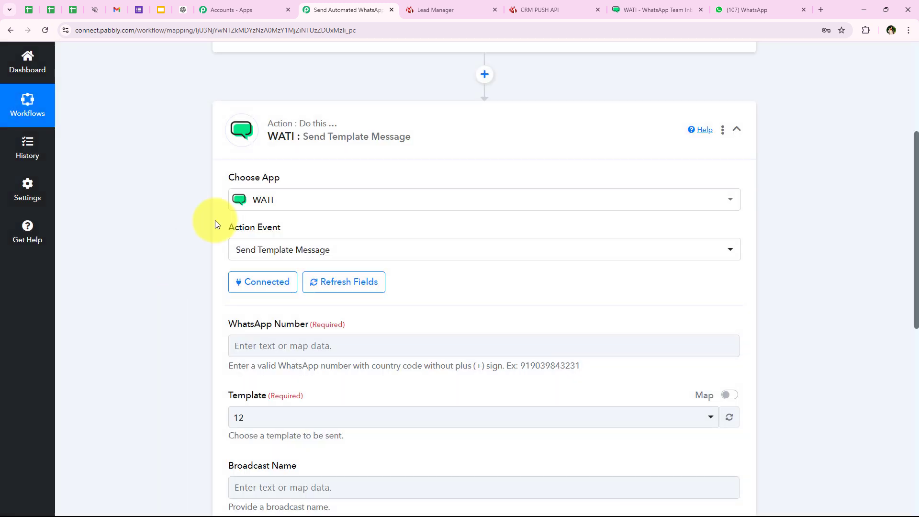
Scroll to the WhatsApp Number field and show the IndiaMART step's data available for mapping.
scroll(131, 359, down, 2)
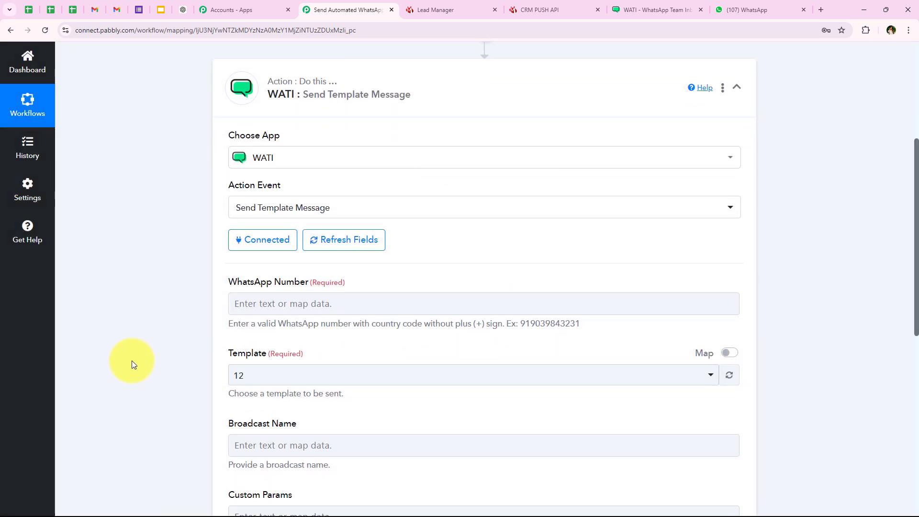
scroll(134, 373, down, 1)
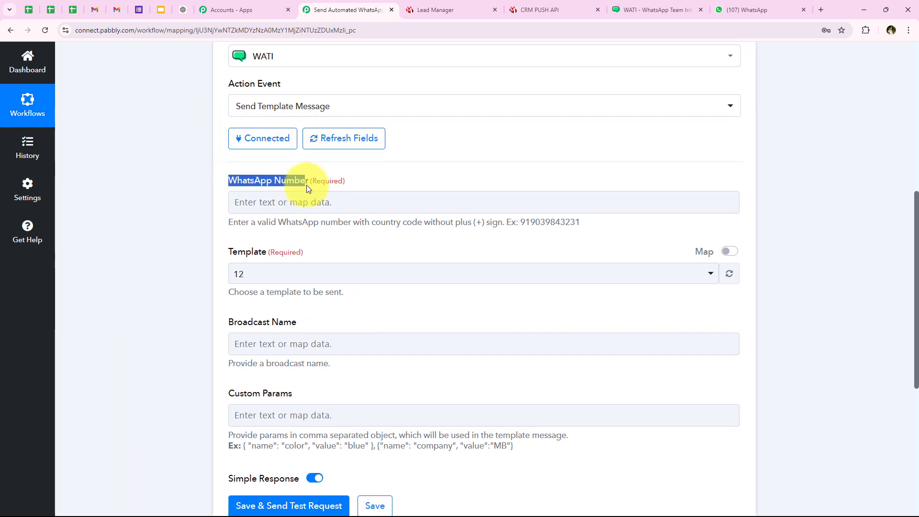
click(191, 263)
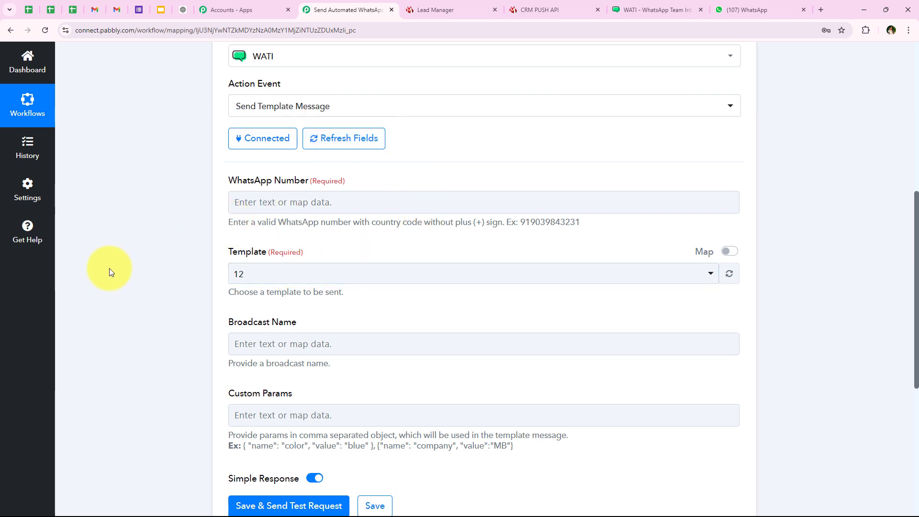
scroll(113, 266, down, 1)
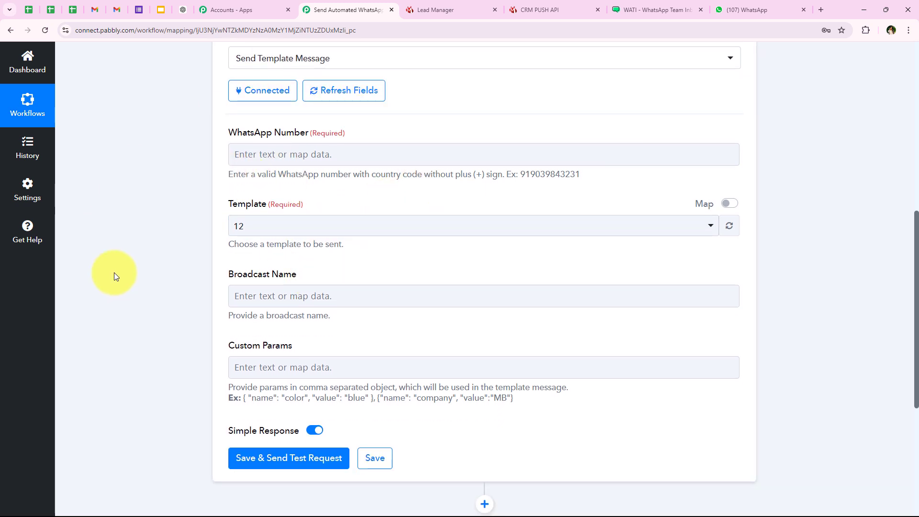
click(250, 164)
click(349, 153)
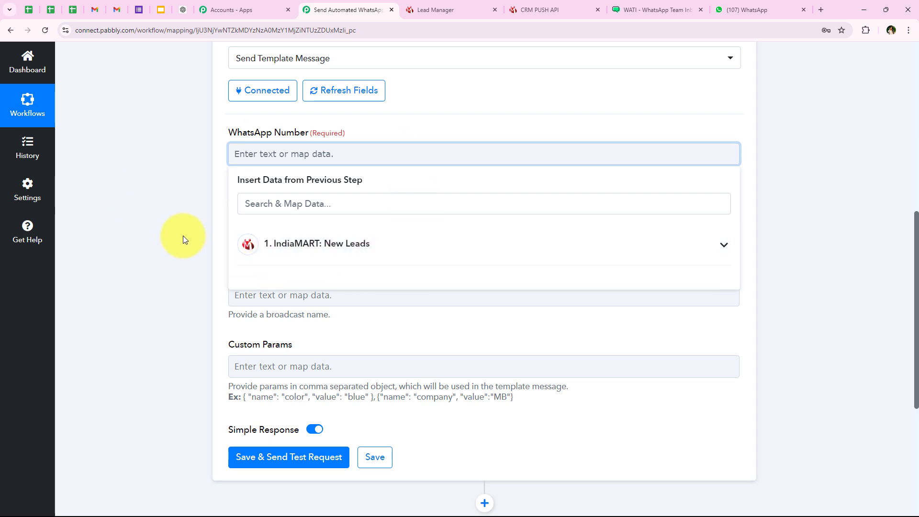
Browse the IndiaMART lead fields and delete the phone number typed into WhatsApp Number.
click(396, 250)
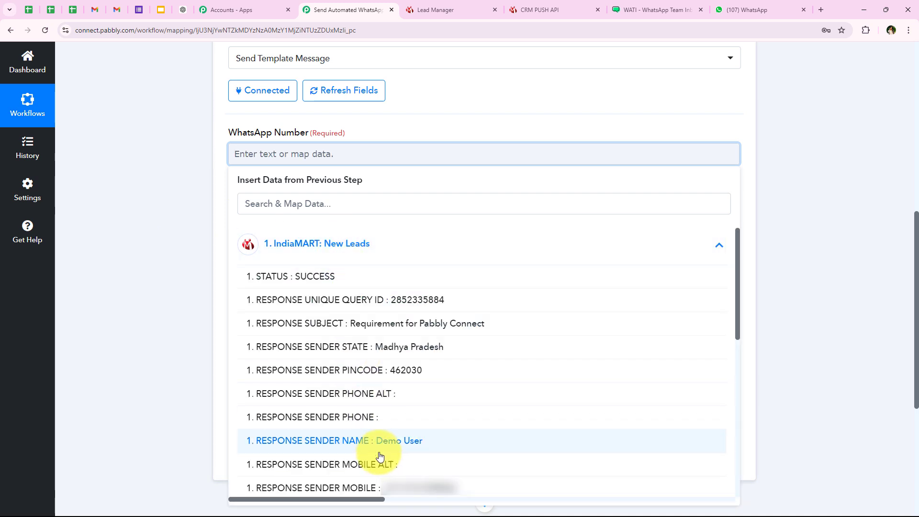
click(293, 249)
click(158, 244)
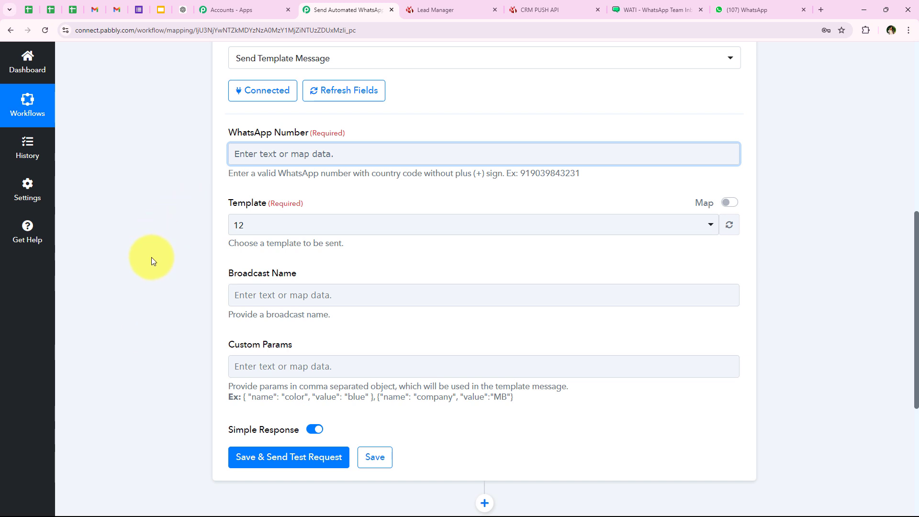
drag(226, 131, 306, 132)
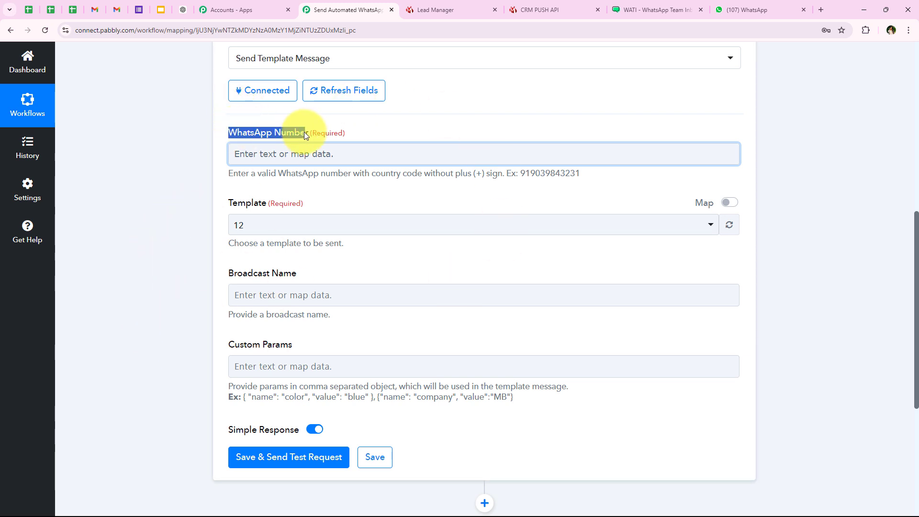
click(315, 155)
click(265, 132)
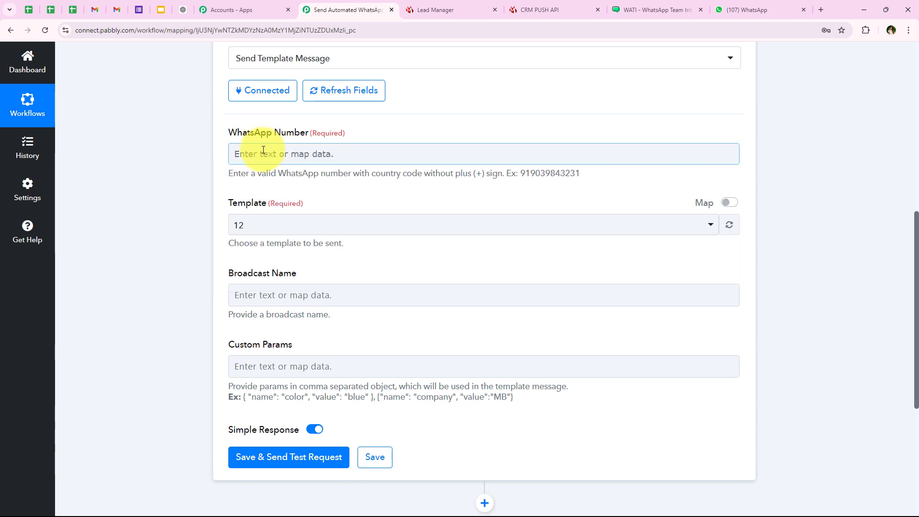
click(263, 150)
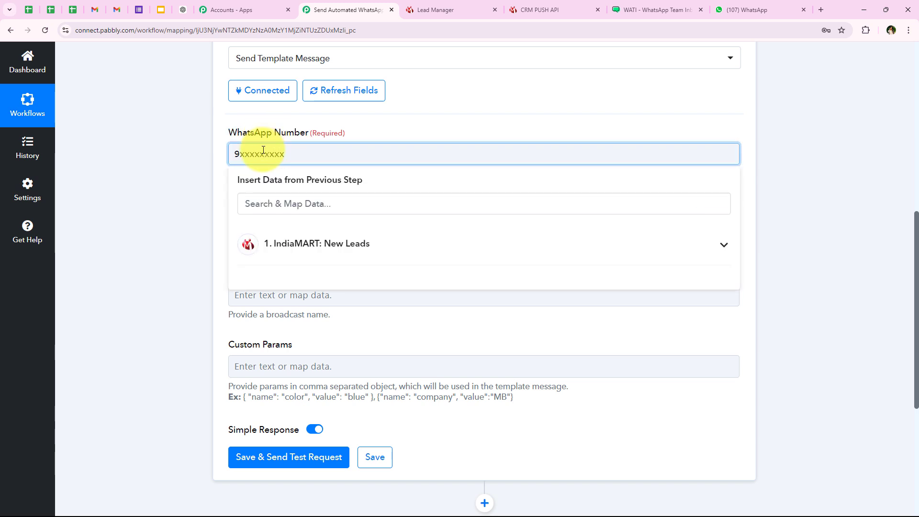
drag(304, 151, 127, 139)
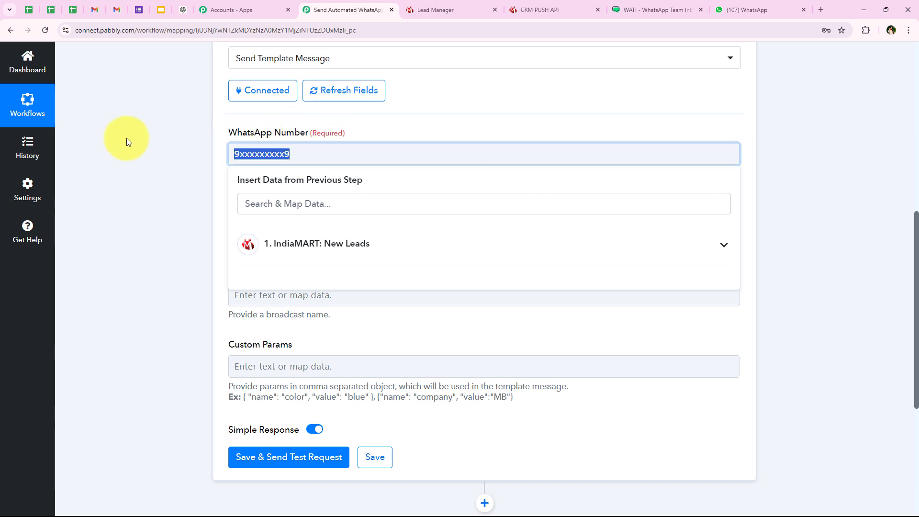
key(BackSpace)
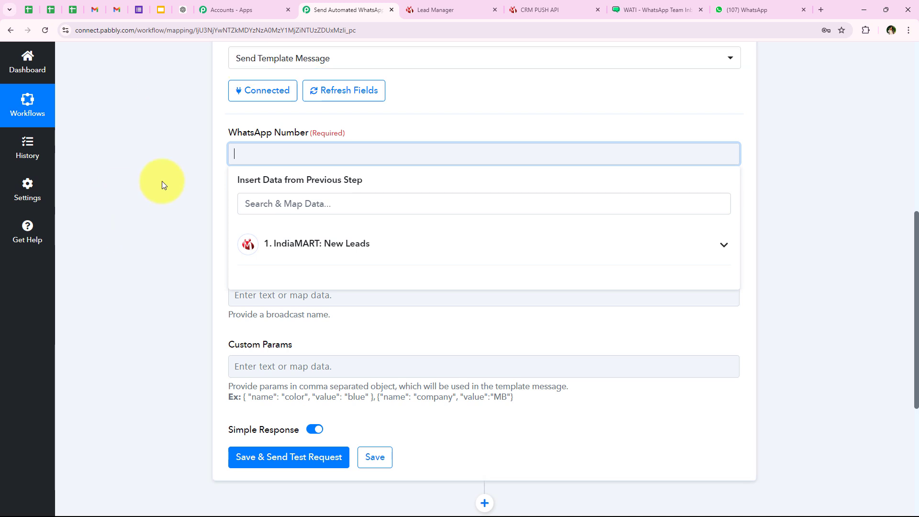
click(132, 247)
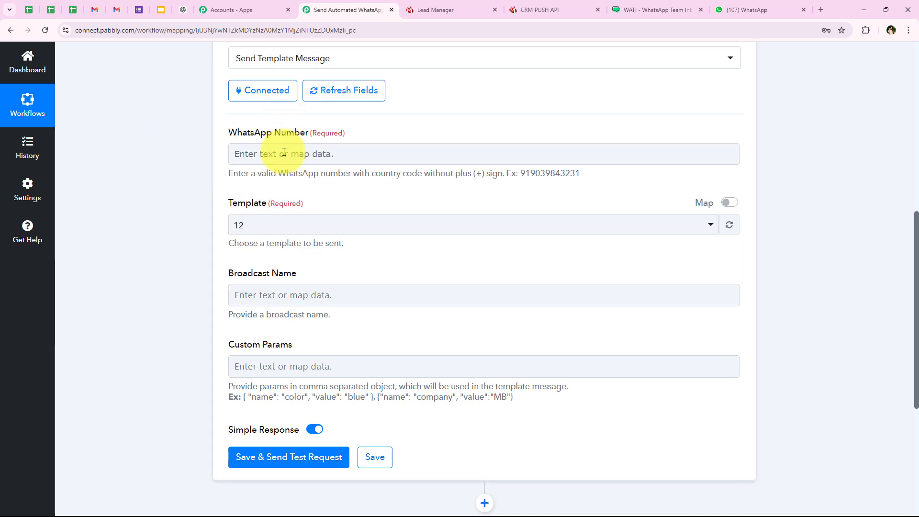
click(257, 151)
Search 'mo' and map RESPONSE SENDER MOBILE into the WhatsApp Number field.
scroll(207, 223, down, 1)
click(281, 113)
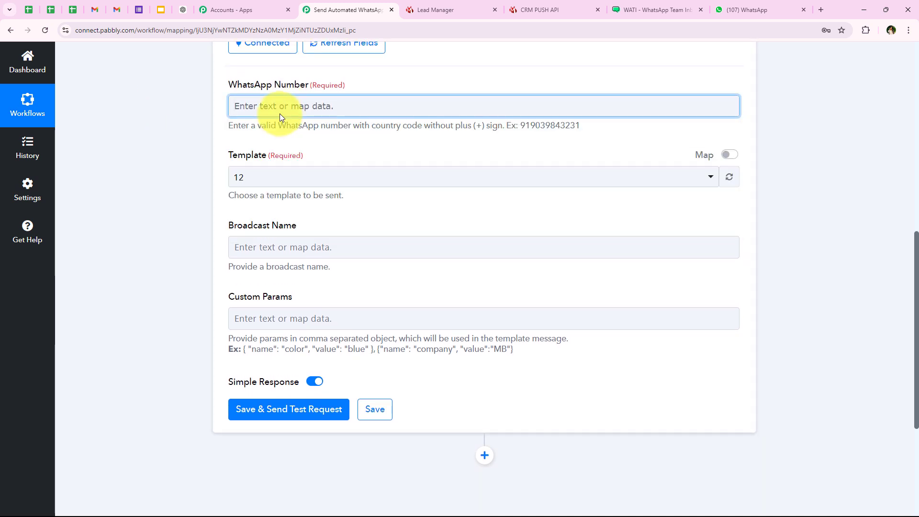
click(281, 114)
click(283, 158)
text(mo)
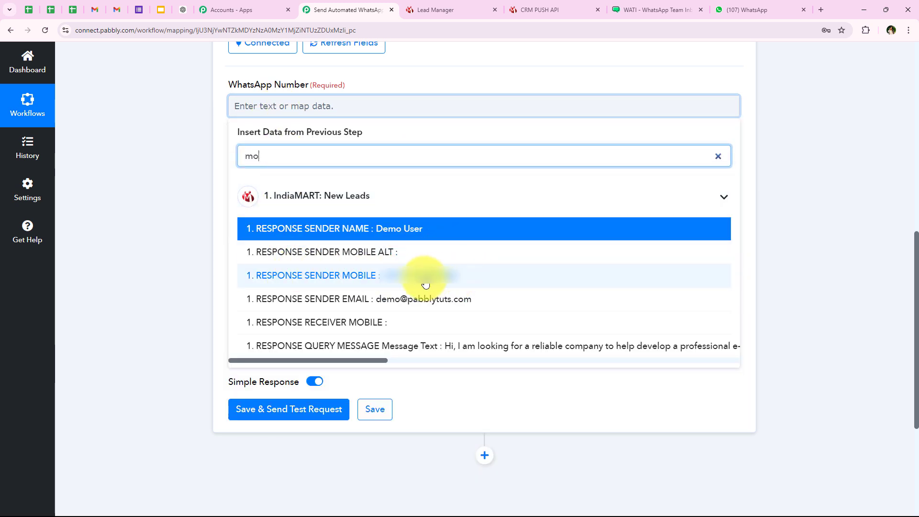
click(477, 282)
click(164, 111)
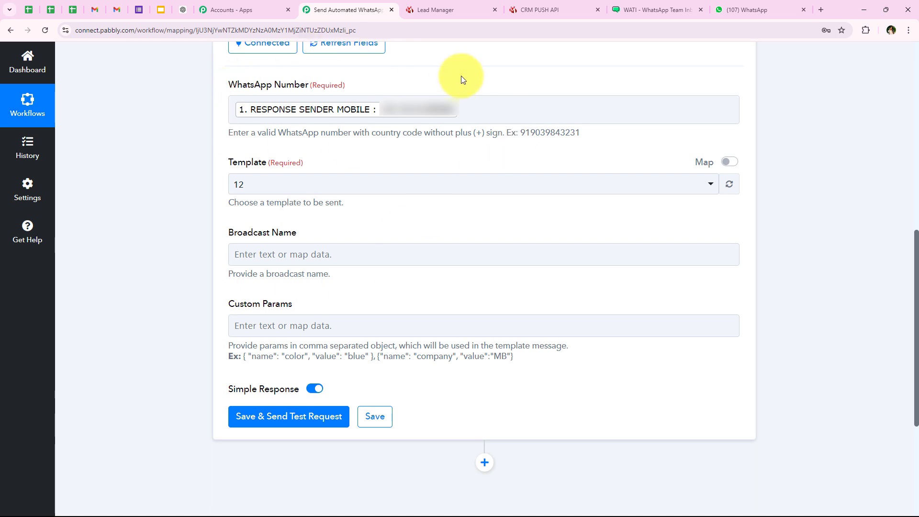
scroll(302, 189, down, 1)
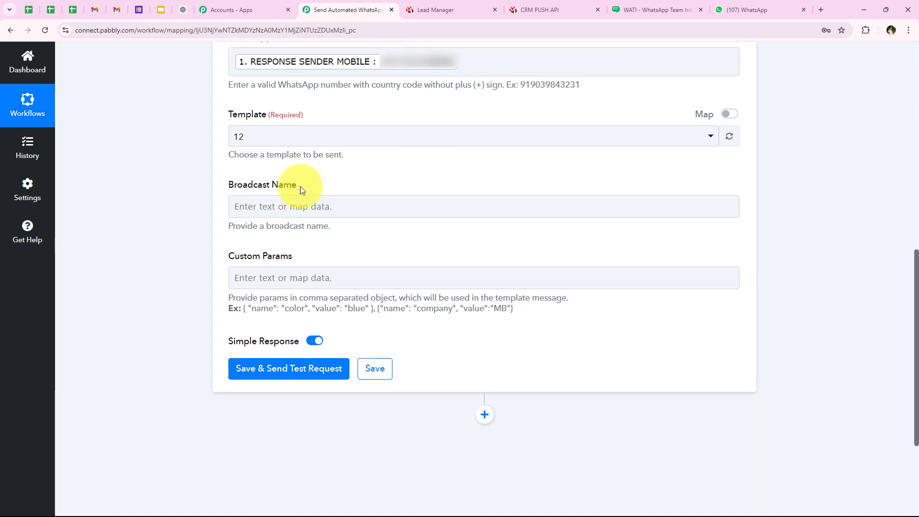
scroll(264, 117, down, 1)
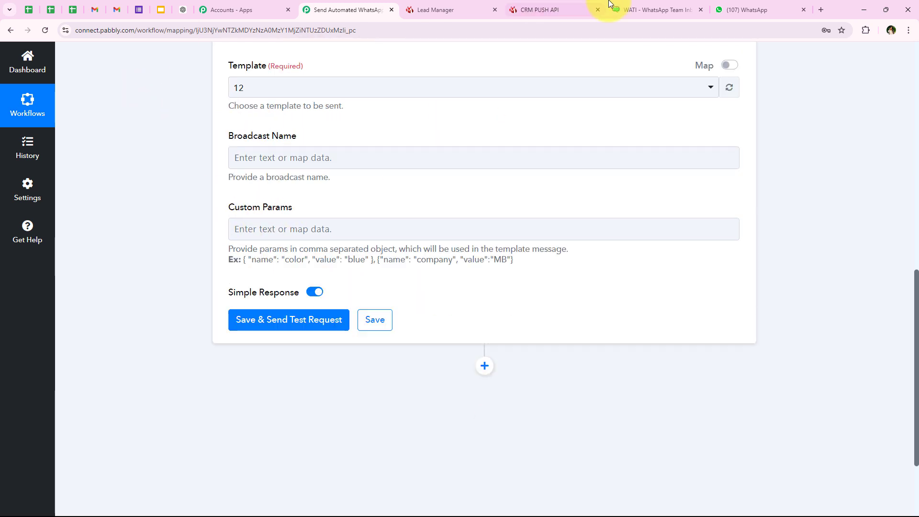
click(627, 5)
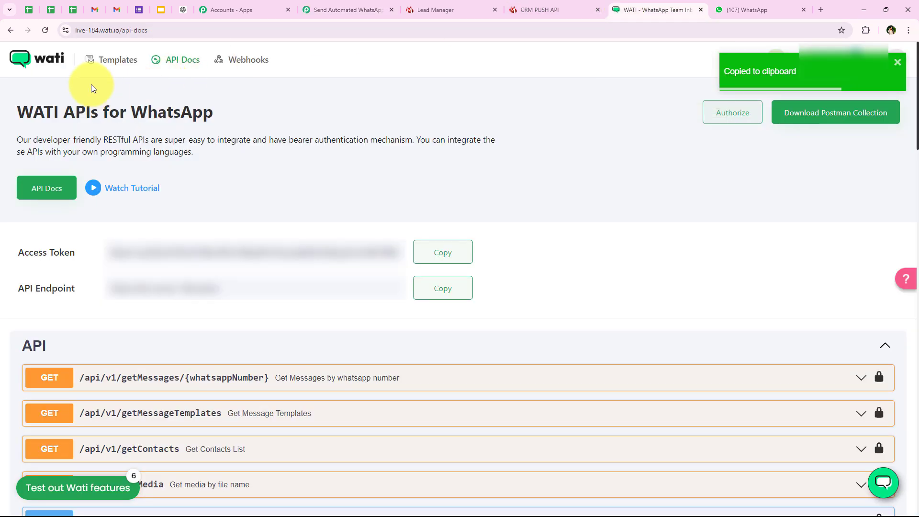
View WATI's indiamart template and check its body's {{name}} greeting placeholder.
click(92, 60)
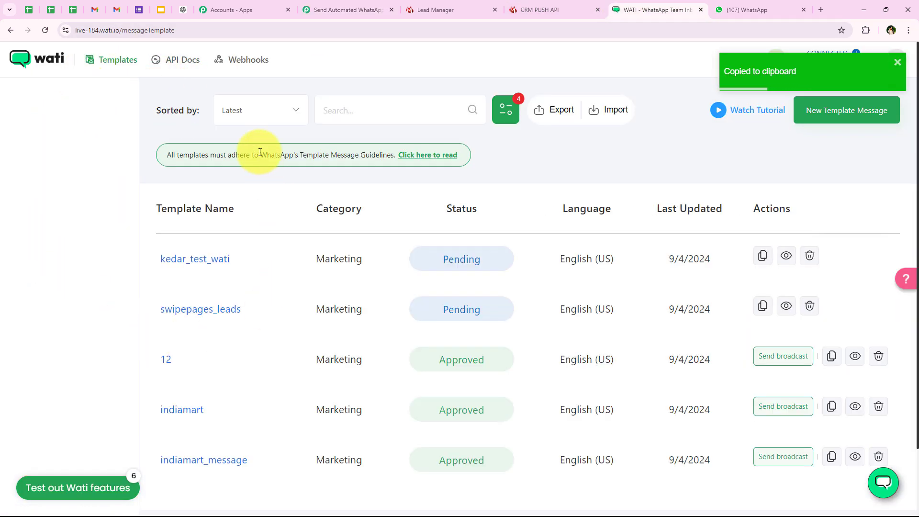
scroll(274, 421, down, 2)
scroll(274, 421, up, 2)
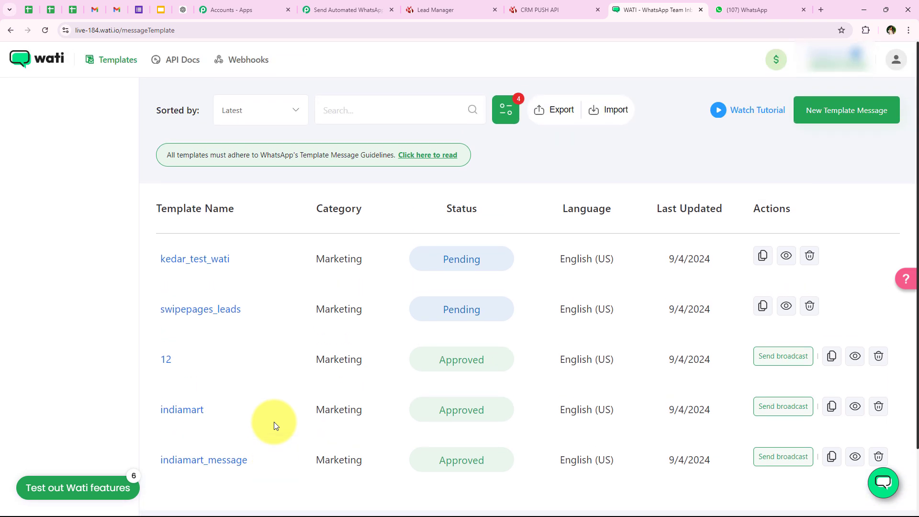
scroll(251, 401, down, 2)
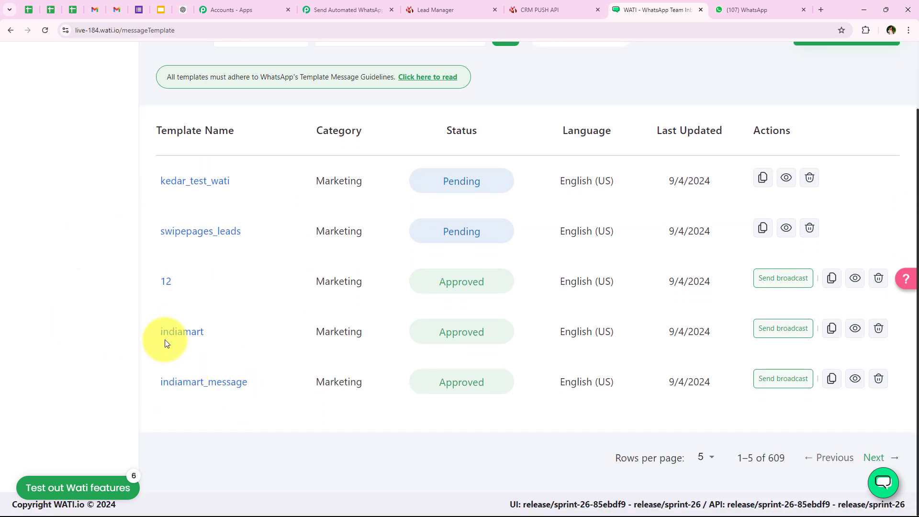
click(183, 331)
scroll(297, 294, down, 5)
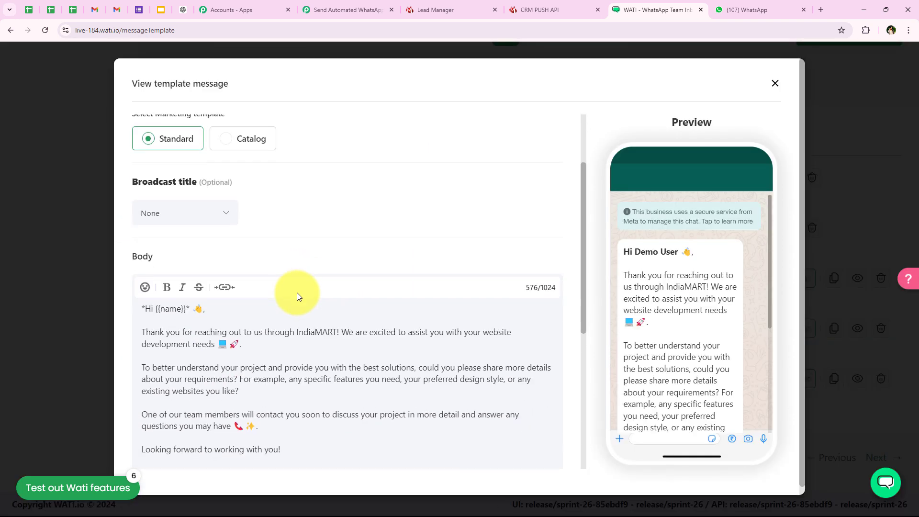
scroll(170, 258, up, 5)
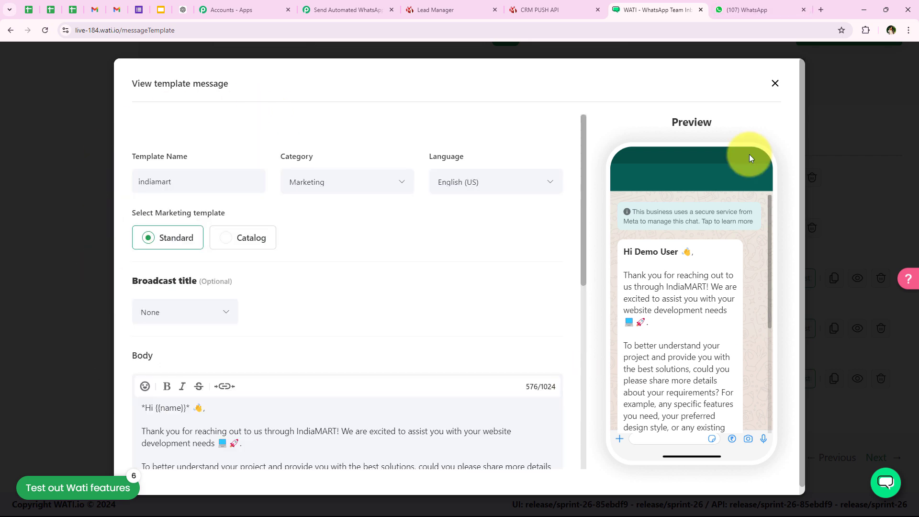
click(352, 10)
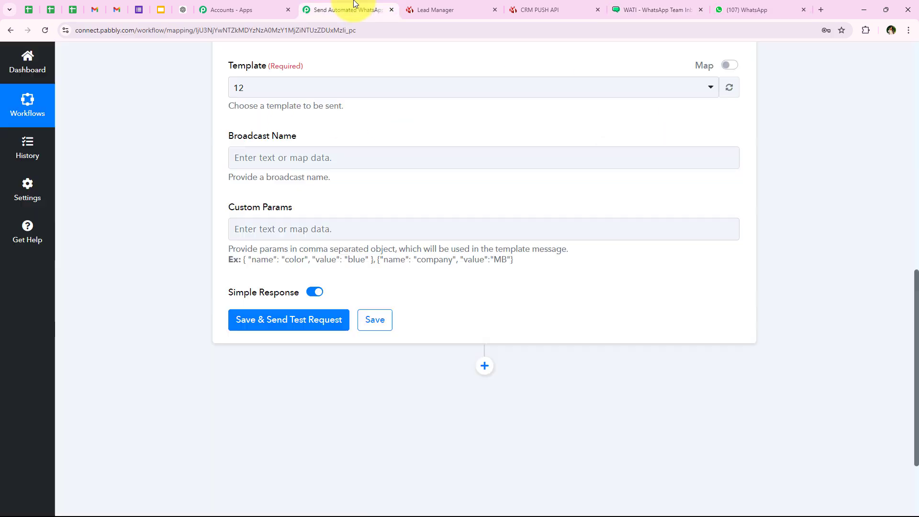
Switch the template from 12 to indiamart and set Broadcast Name to 'IndiaMART Leads'.
click(312, 88)
click(287, 163)
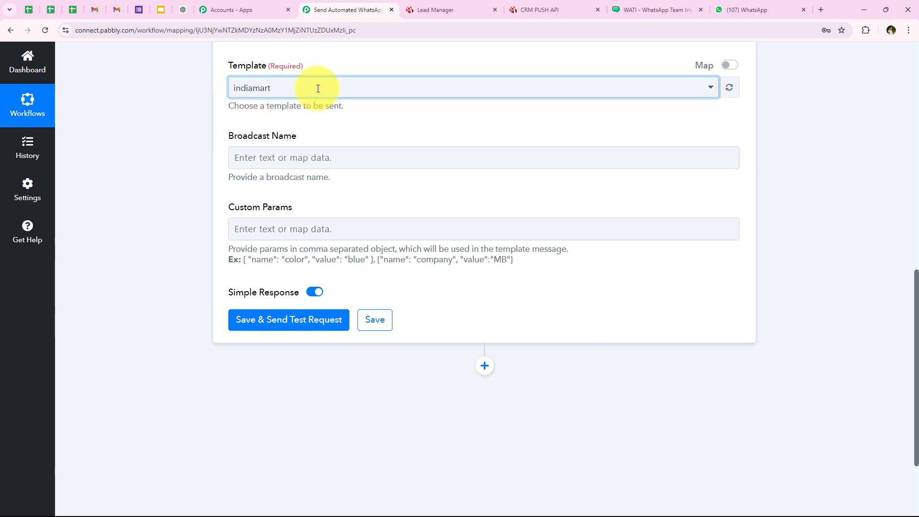
drag(229, 136, 277, 135)
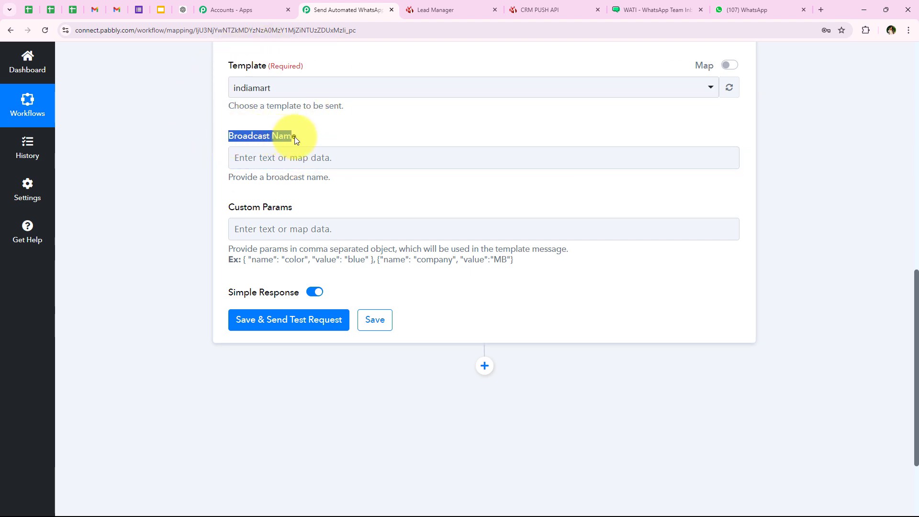
click(299, 159)
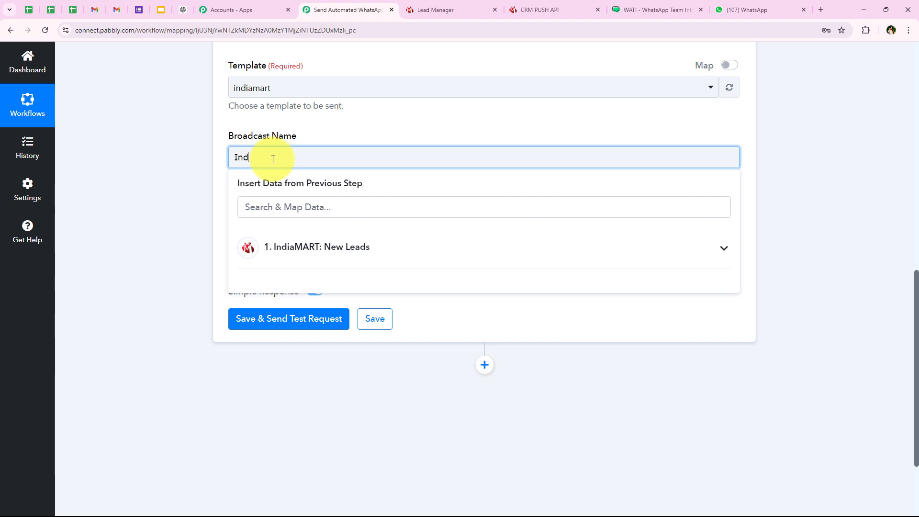
text(IndiaMART Leads)
click(185, 154)
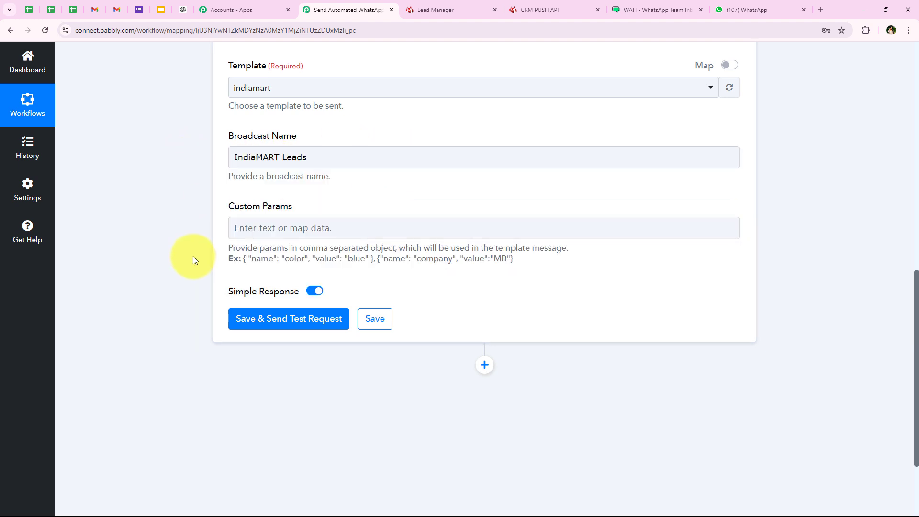
scroll(193, 257, down, 1)
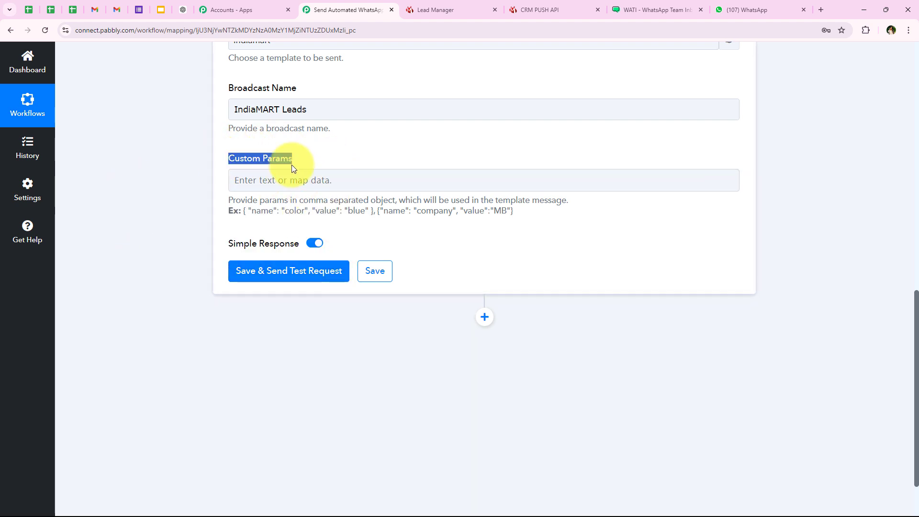
click(188, 171)
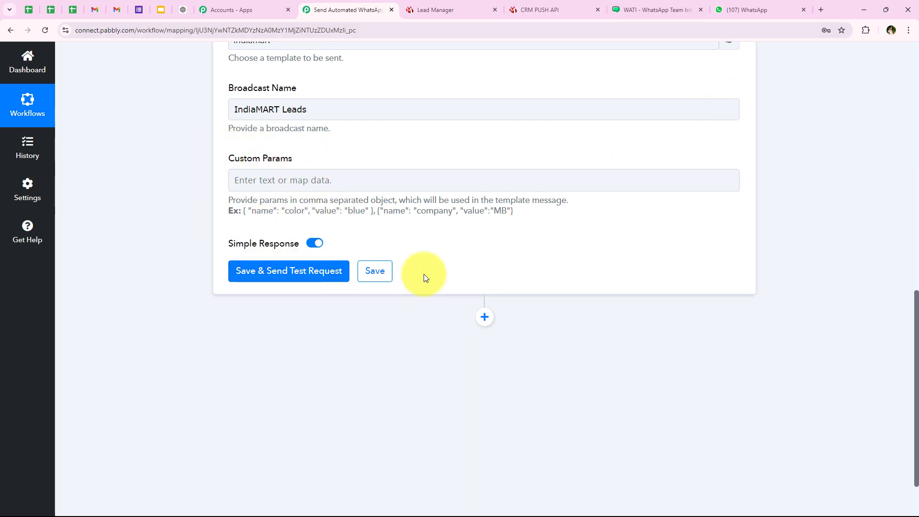
Recheck the {{name}} placeholder in the indiamart template body, then focus Pabbly's Custom Params field.
click(664, 1)
scroll(225, 242, down, 3)
scroll(280, 364, down, 1)
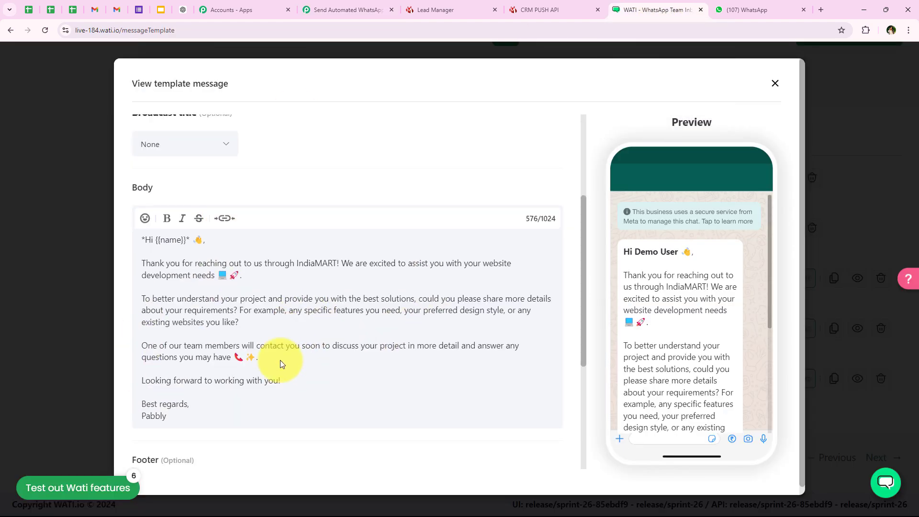
scroll(280, 364, down, 1)
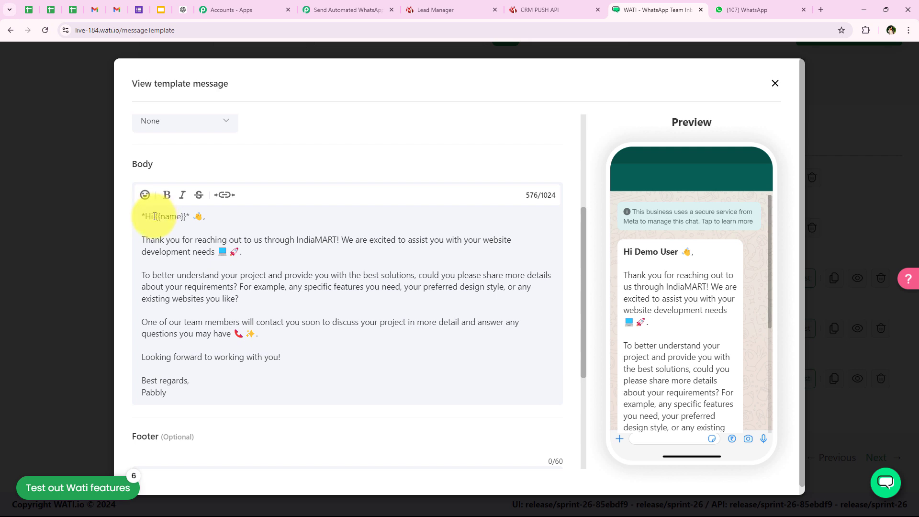
drag(155, 216, 189, 217)
click(194, 308)
drag(157, 220, 185, 220)
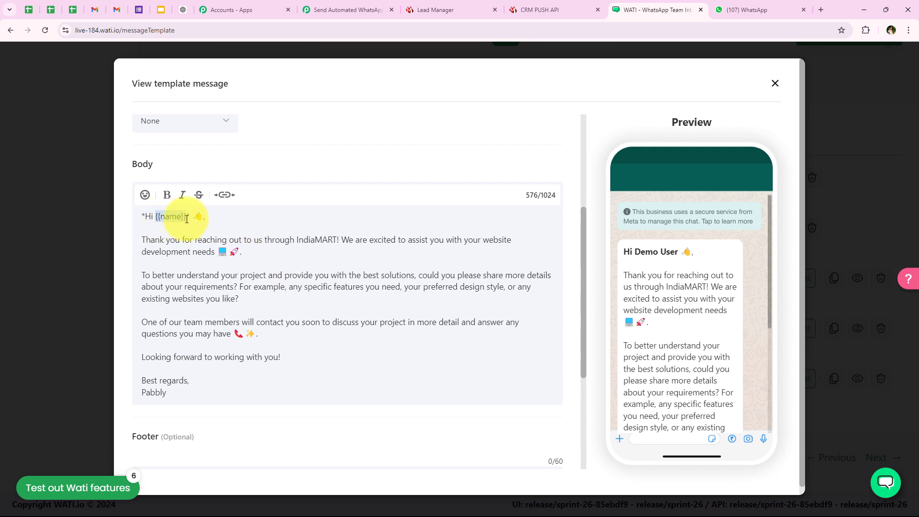
click(139, 197)
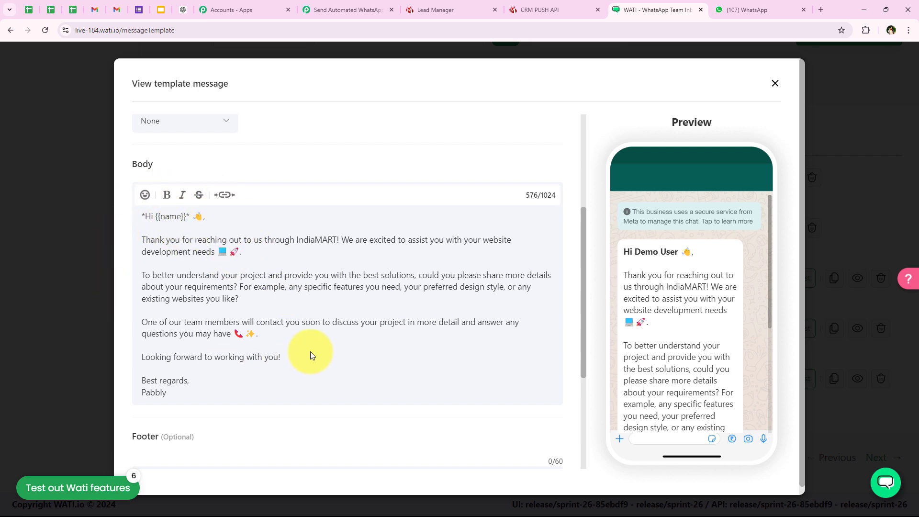
click(316, 4)
click(236, 180)
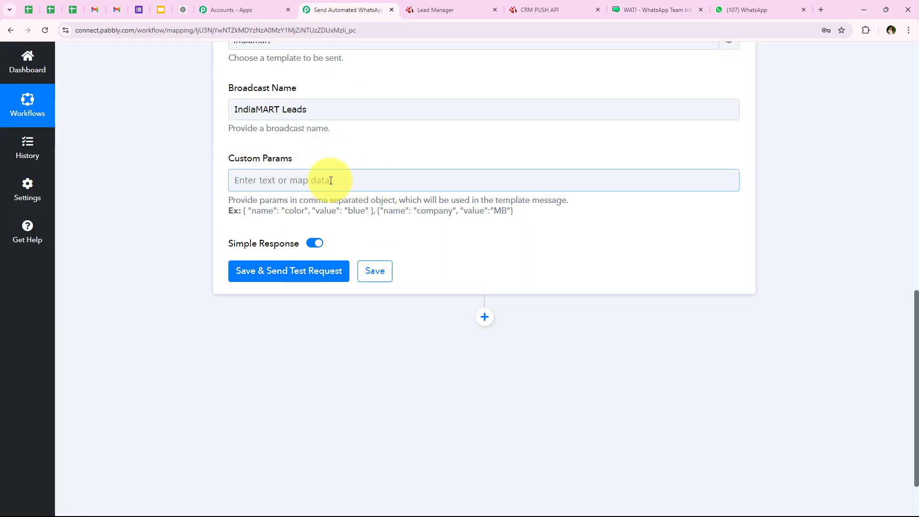
Paste the copied example parameter object into the Custom Params field.
click(234, 197)
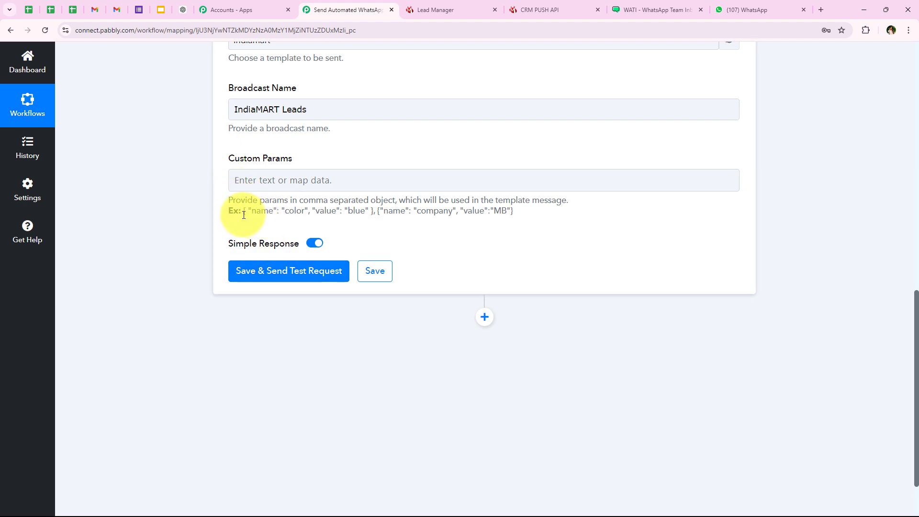
drag(244, 215, 373, 215)
key(ctrl+c)
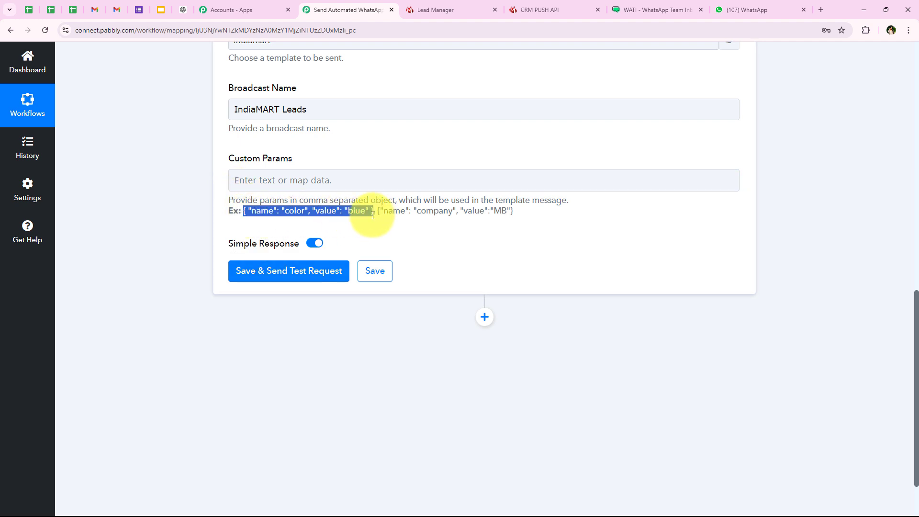
click(301, 185)
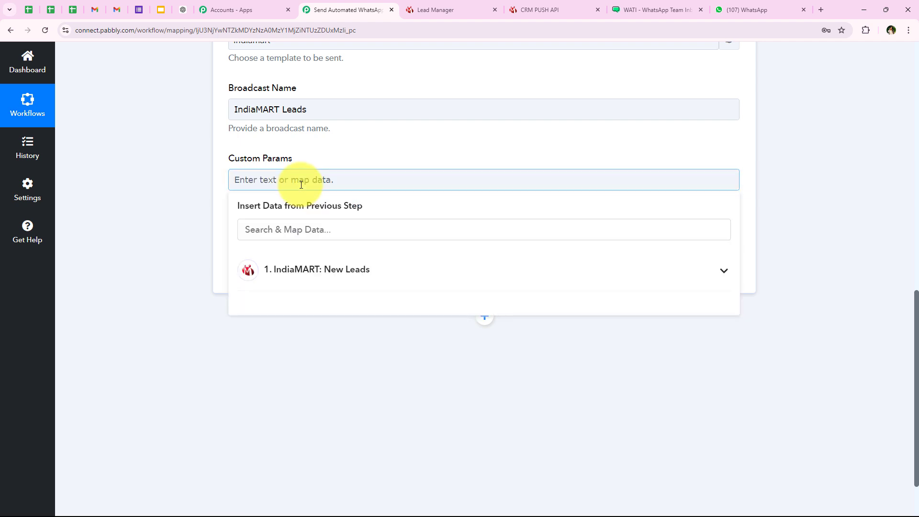
key(ctrl+v)
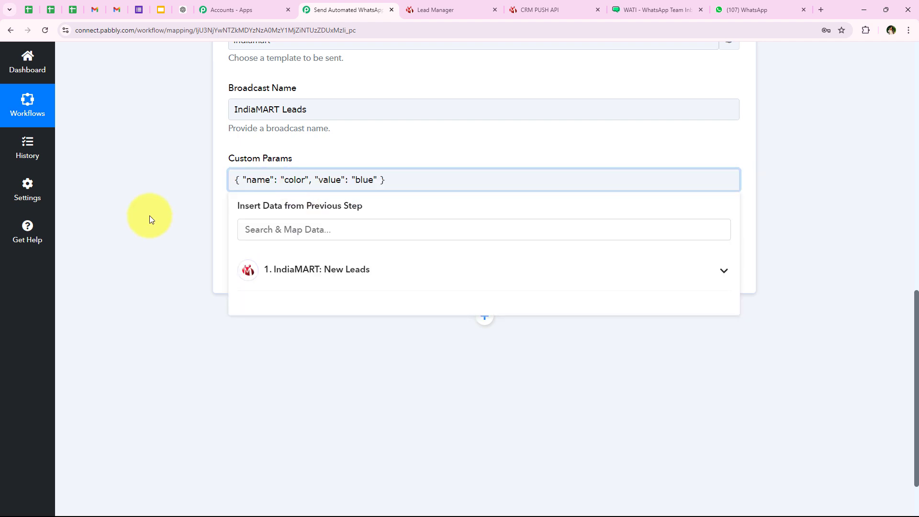
click(148, 217)
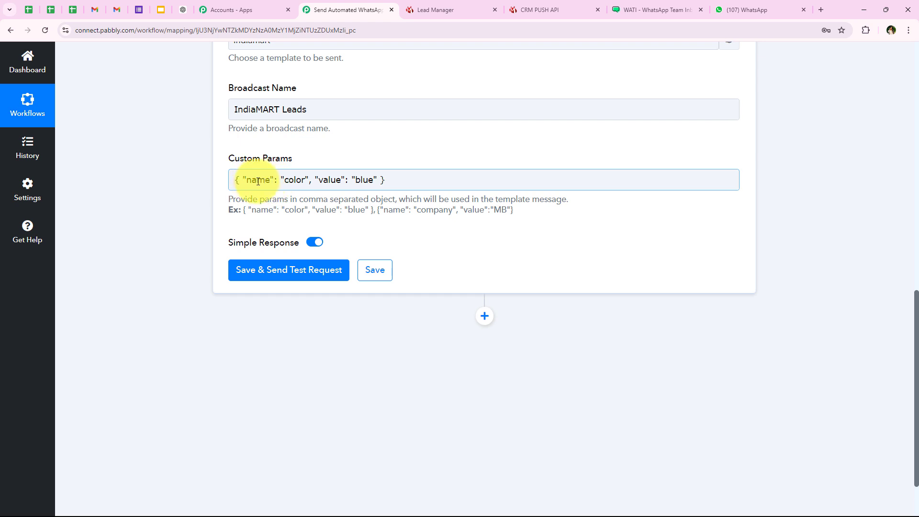
click(654, 3)
click(351, 4)
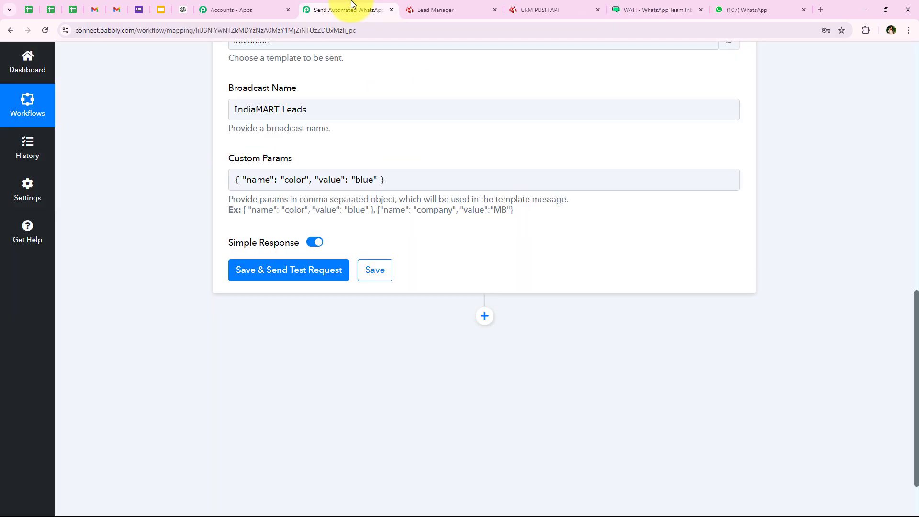
Rename the parameter 'color' to 'name' and map its value to the lead's sender name field.
drag(288, 184, 299, 185)
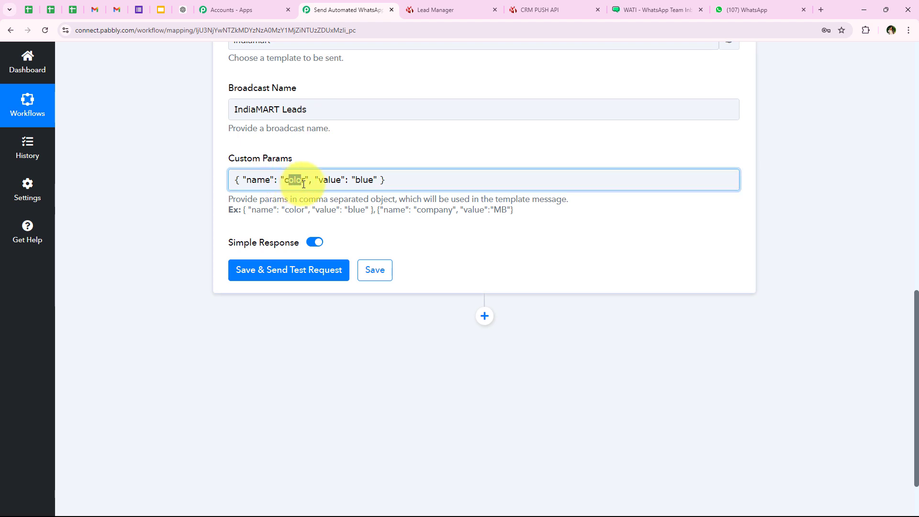
key(BackSpace)
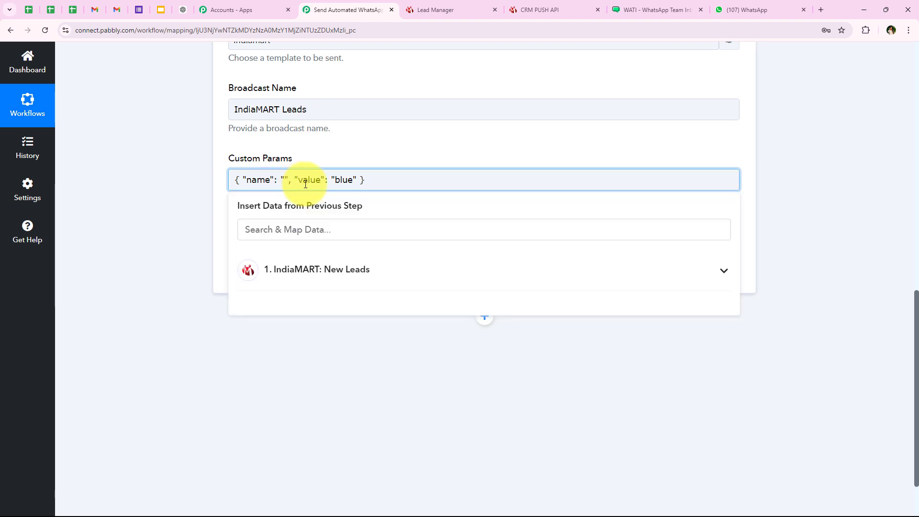
text(name)
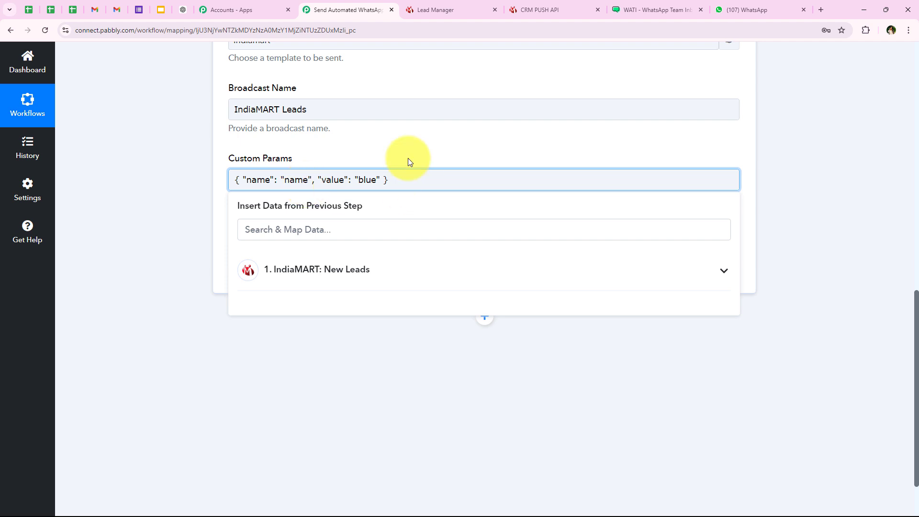
drag(359, 181, 376, 184)
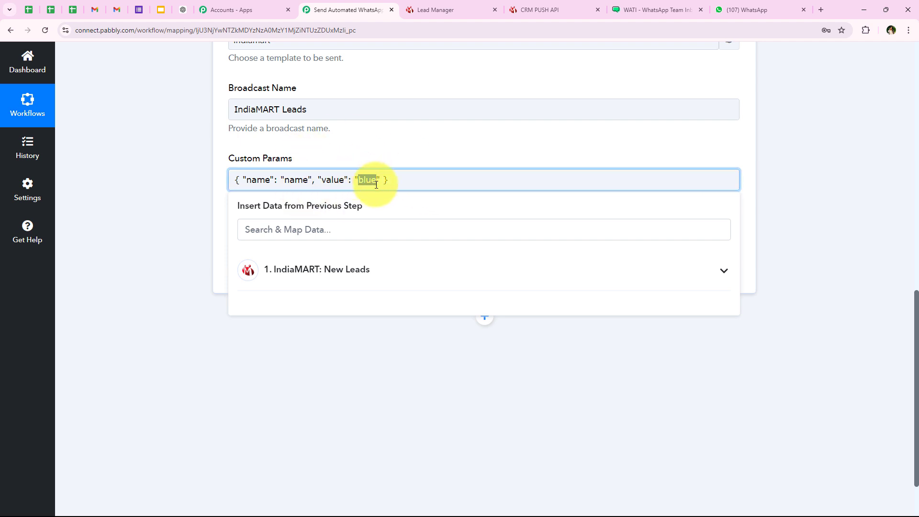
click(291, 233)
text(nam)
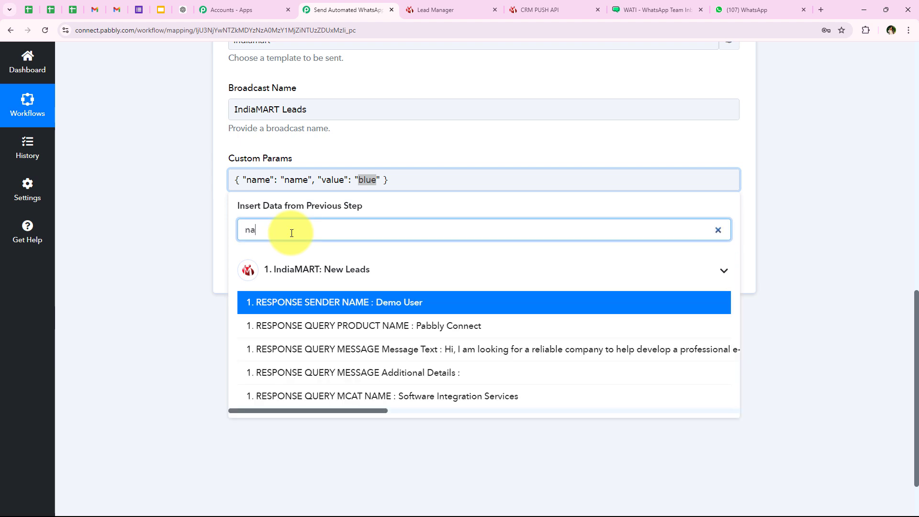
click(373, 307)
click(185, 267)
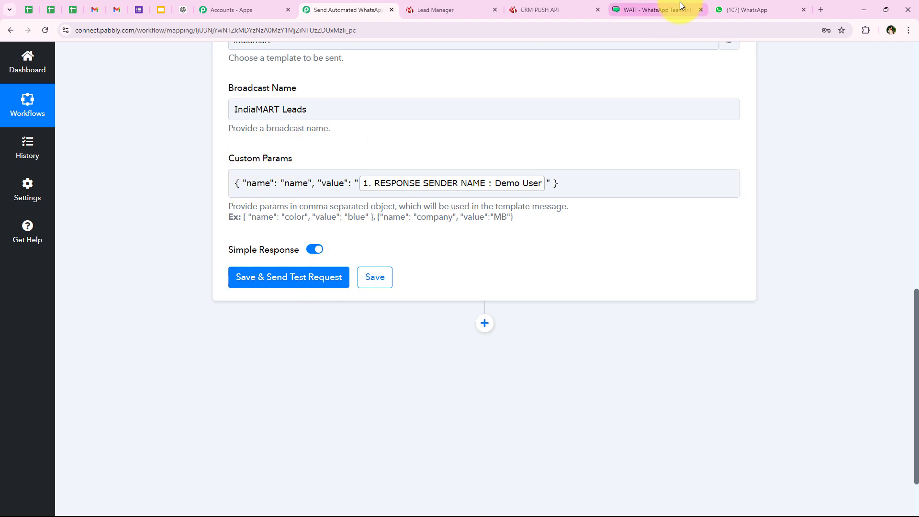
Recheck the {{name}} placeholder in the WATI template's greeting.
click(670, 9)
scroll(164, 185, down, 2)
scroll(163, 168, up, 1)
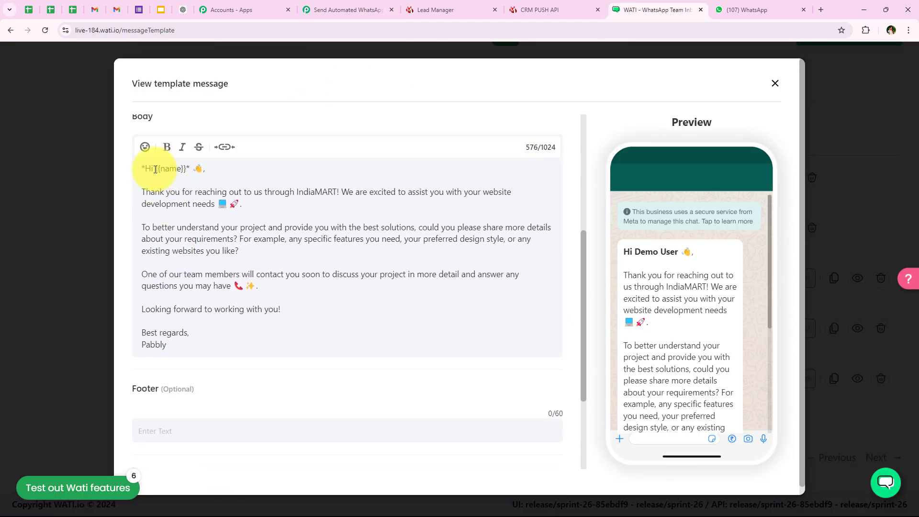
double_click(162, 168)
click(191, 199)
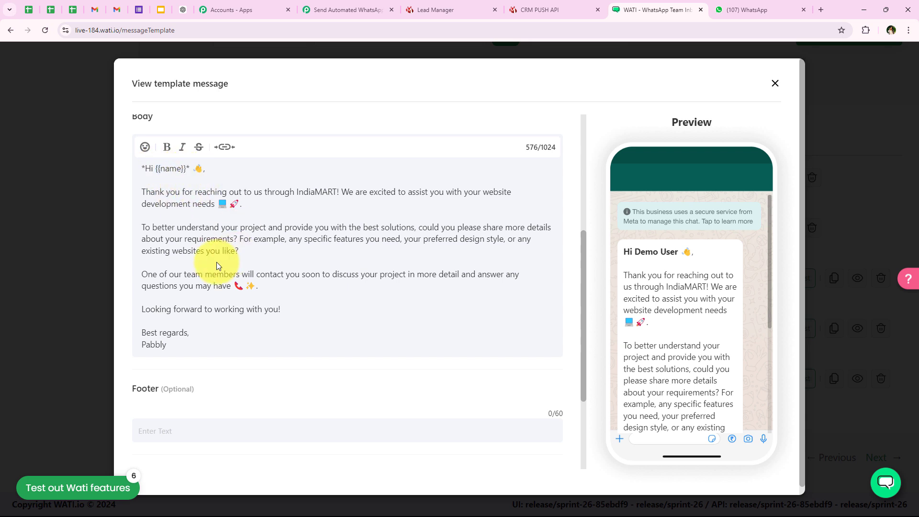
Save the WATI step and send a test request.
click(345, 9)
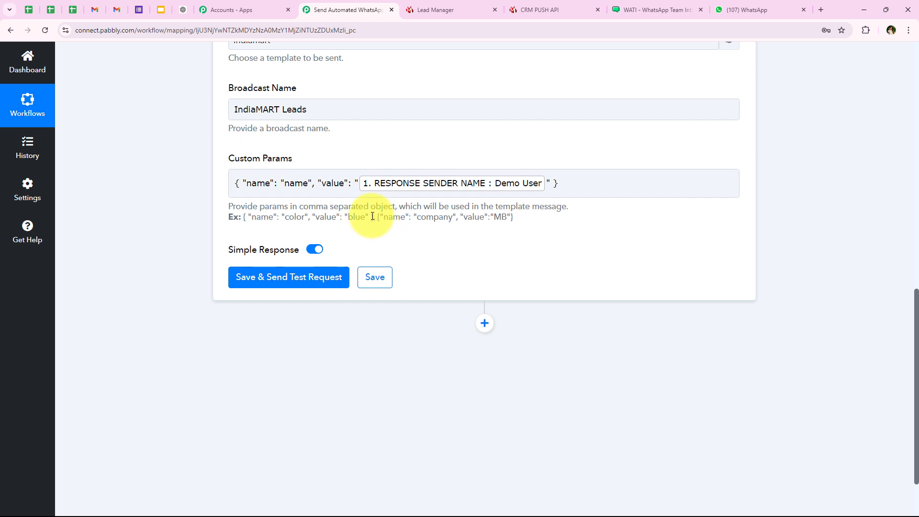
drag(373, 217, 554, 235)
click(554, 235)
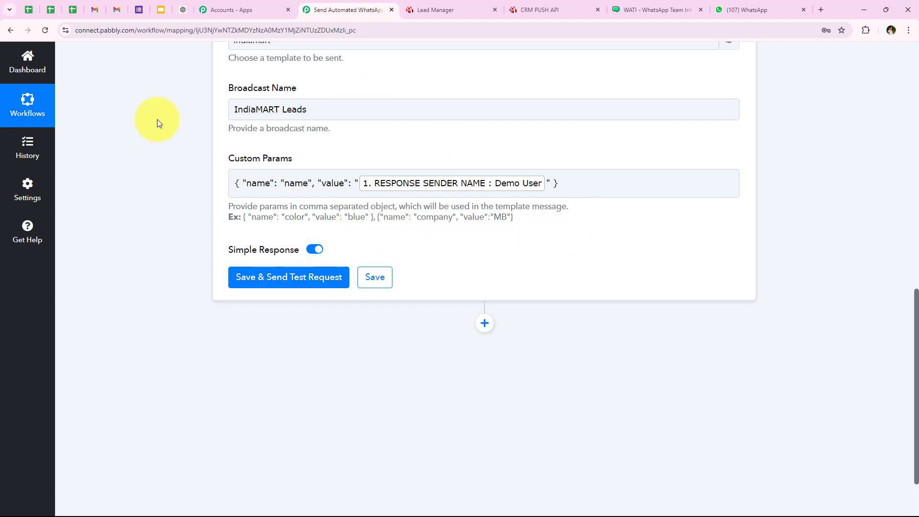
click(312, 283)
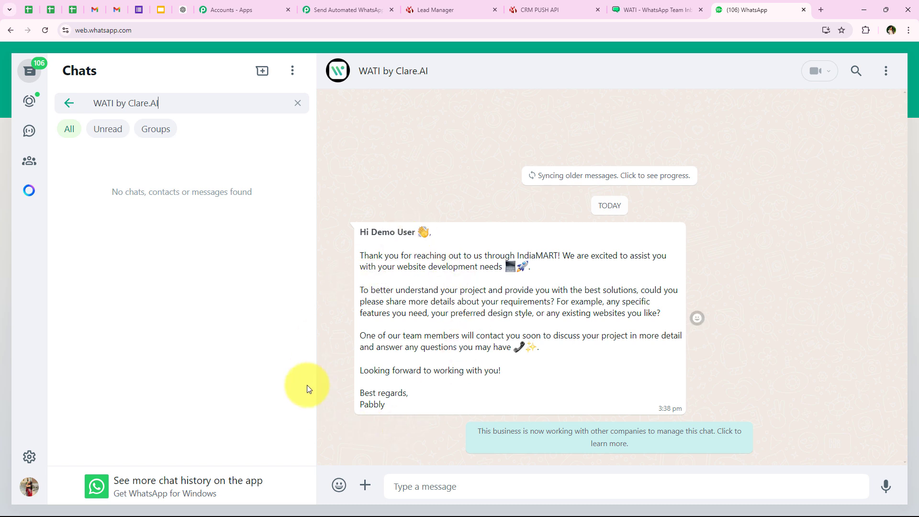
Confirm the 'Hi Demo User' template message arrived in the WATI by Clare.AI chat, then return to Pabbly.
drag(362, 232, 416, 233)
click(357, 270)
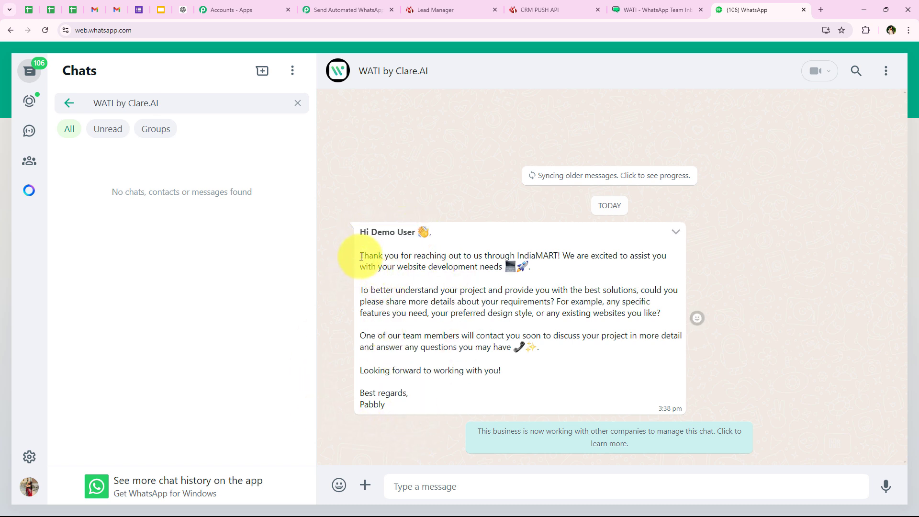
drag(359, 255, 406, 411)
click(531, 384)
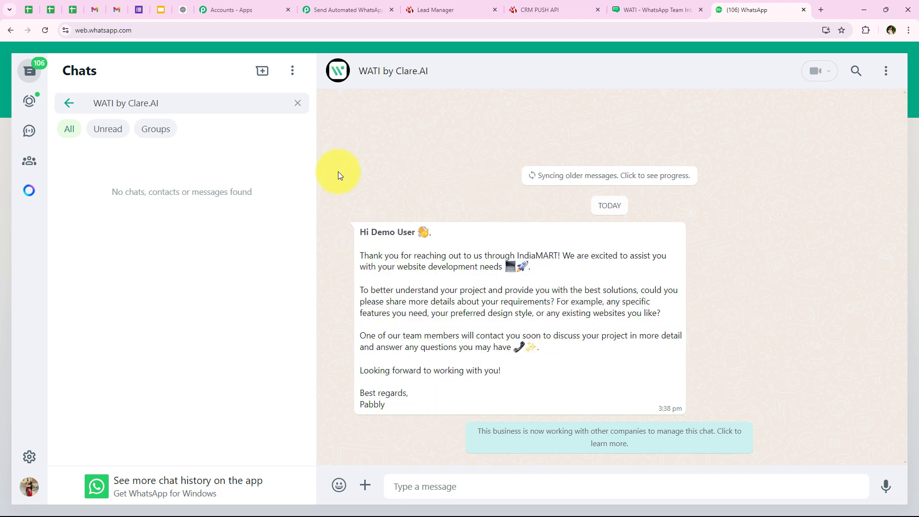
click(324, 6)
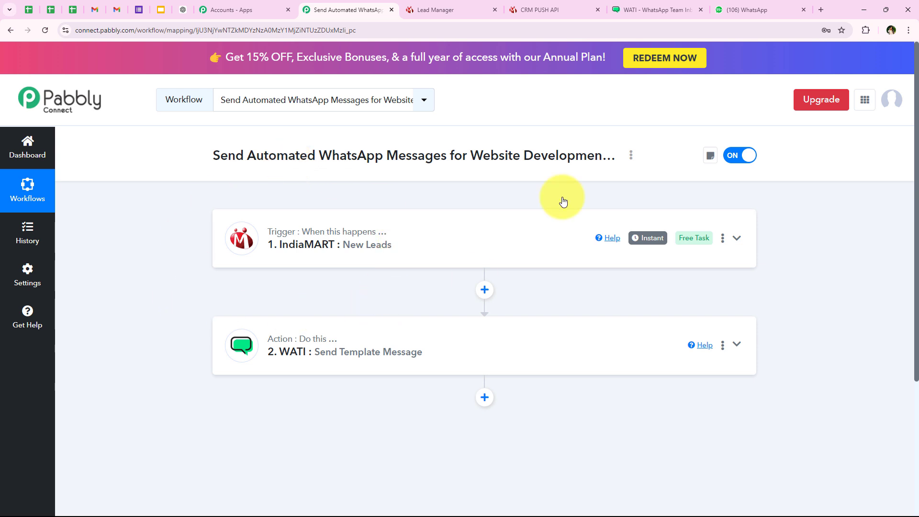
click(765, 6)
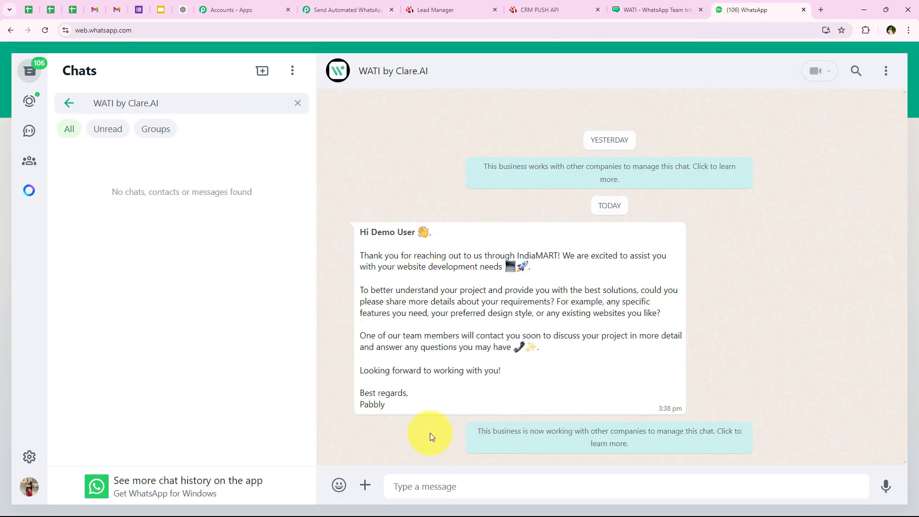
click(355, 5)
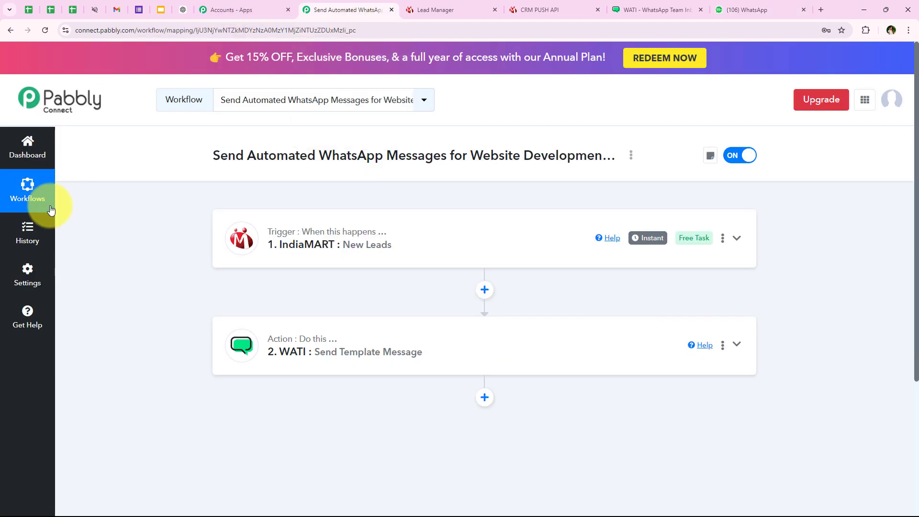